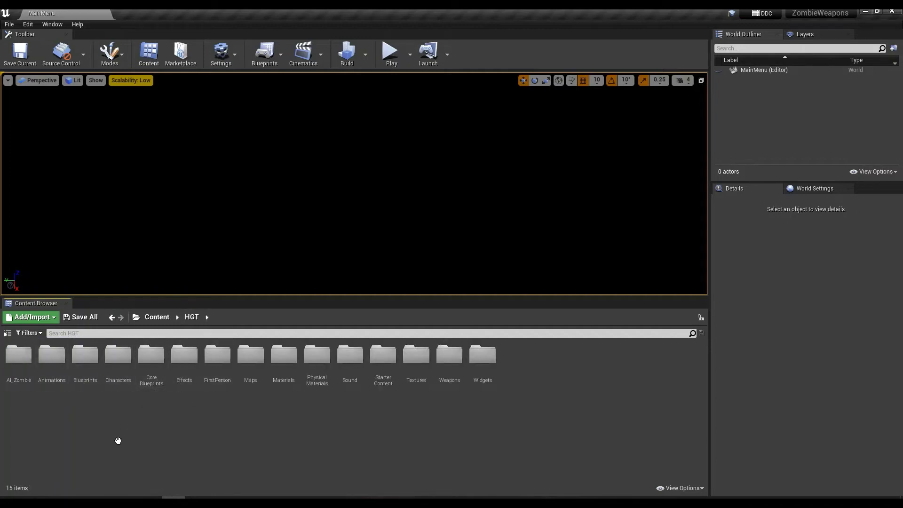
# - Open the Weapons folder and select the WeaponInfoTable data table
pyautogui.doubleClick(460, 375)
pyautogui.click(388, 374)
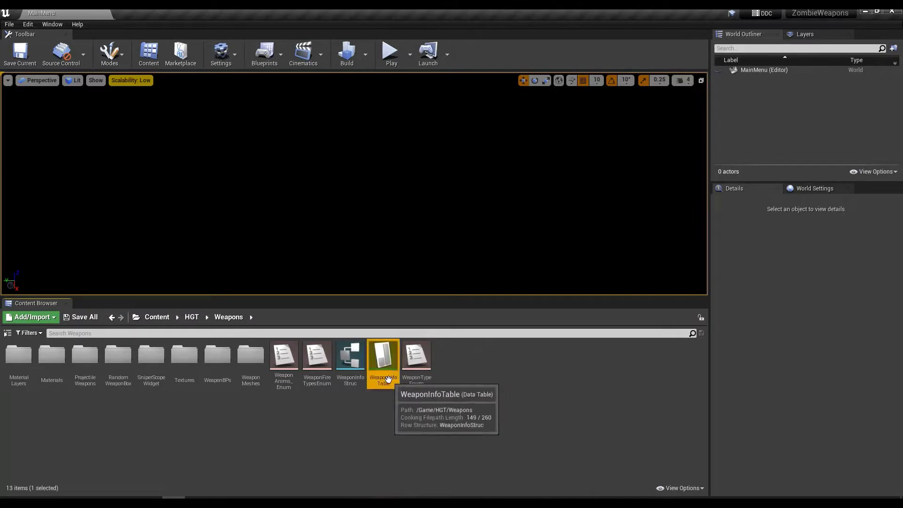
pyautogui.click(424, 401)
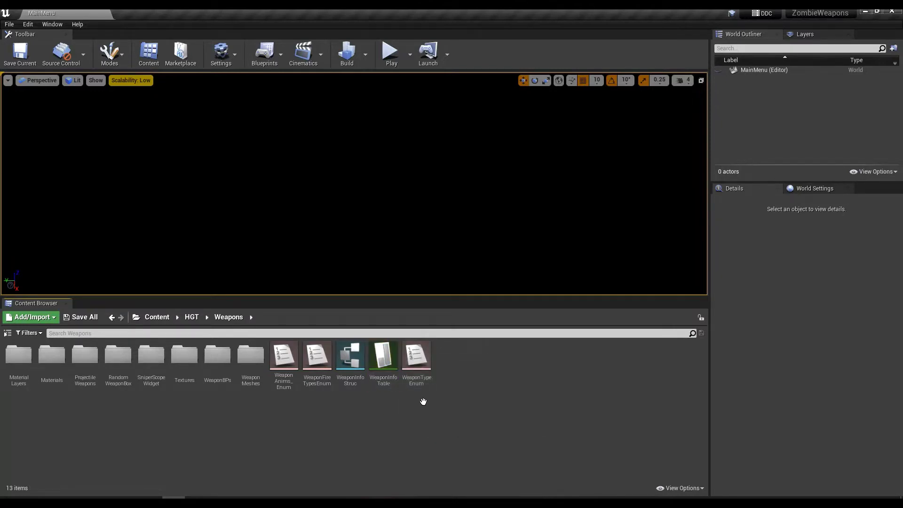
pyautogui.click(387, 368)
# - Open WeaponInfoTable and duplicate the Ak-47 row
pyautogui.doubleClick(385, 364)
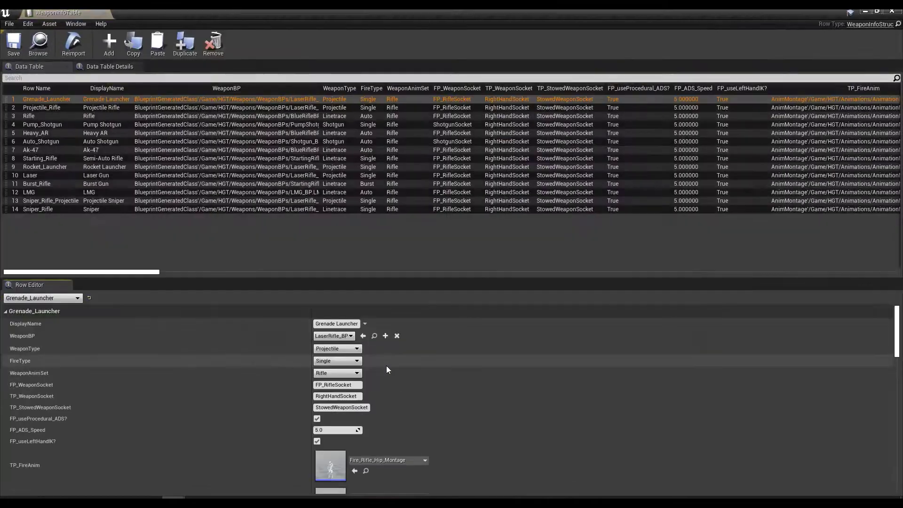
pyautogui.click(33, 149)
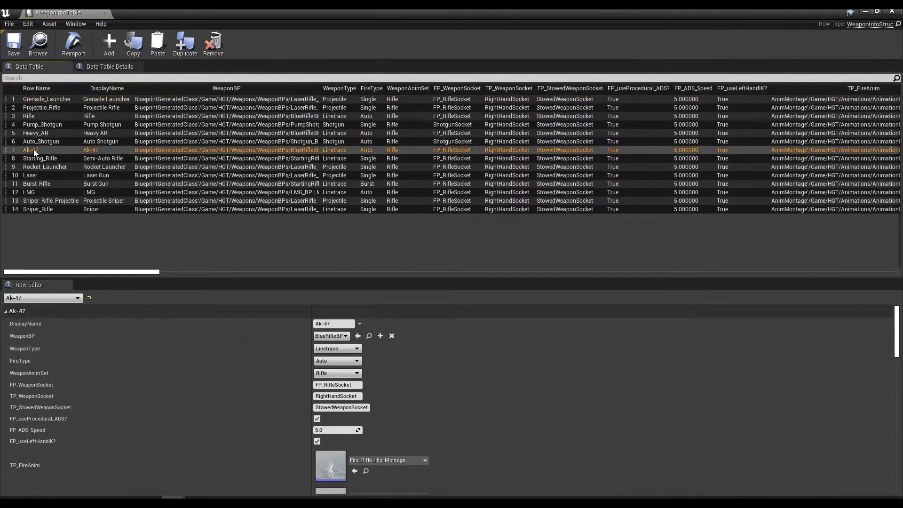
pyautogui.rightClick(33, 149)
pyautogui.click(75, 205)
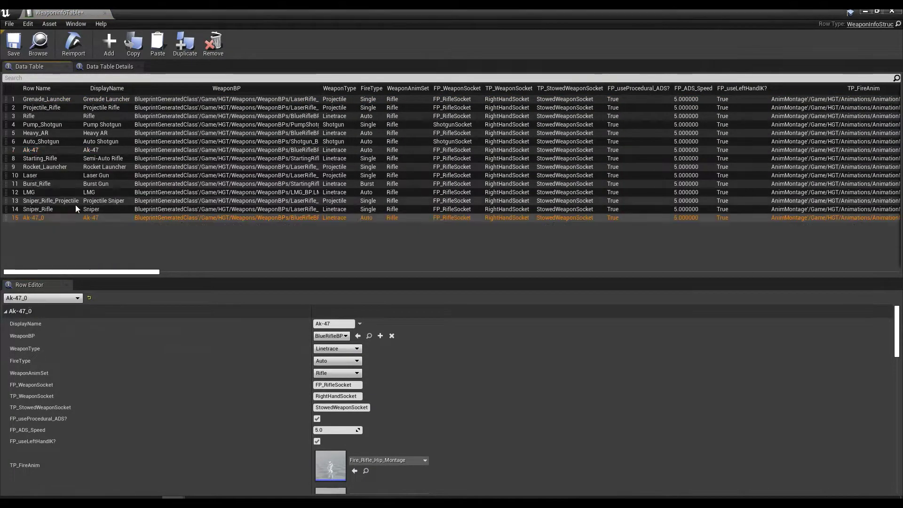
# - Rename the copied row to CustomWeapon and set its display name to MyWeapon
pyautogui.rightClick(38, 218)
pyautogui.click(70, 285)
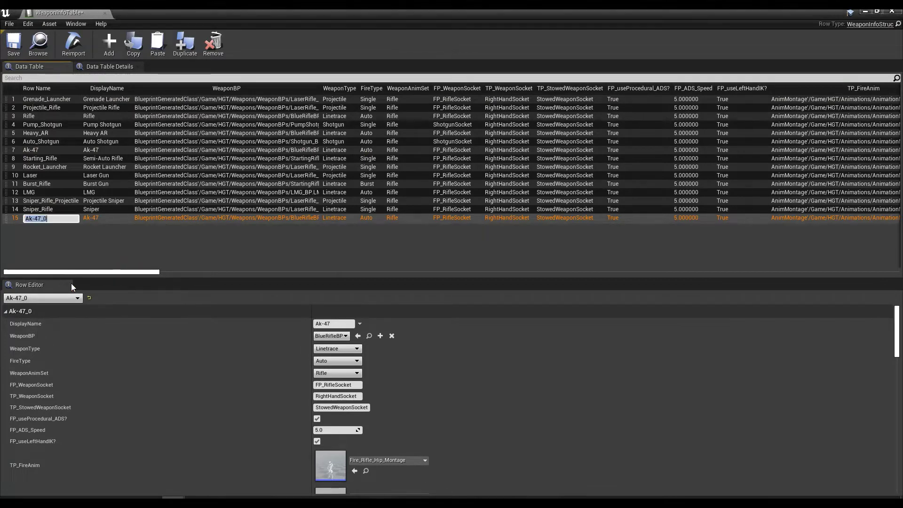
pyautogui.write('CustomWea')
pyautogui.write('pon')
pyautogui.press('Return')
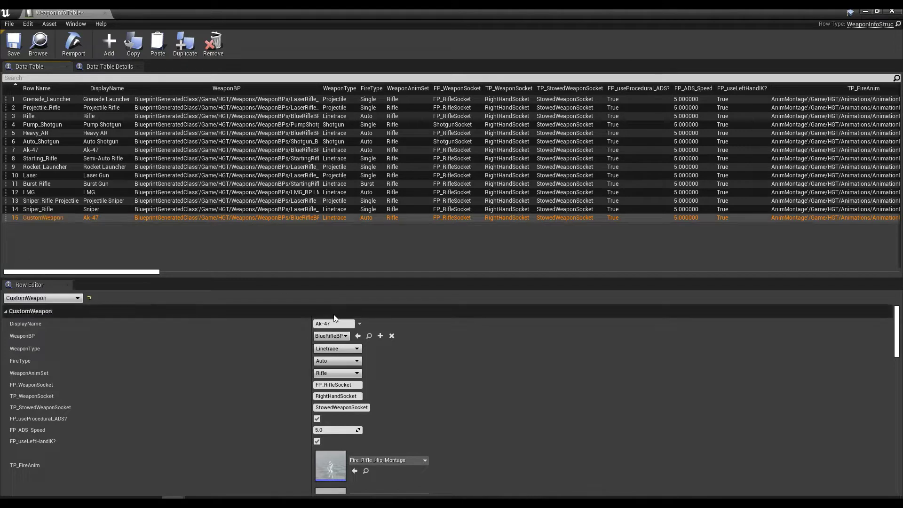
pyautogui.click(341, 324)
pyautogui.write('MyWeapo')
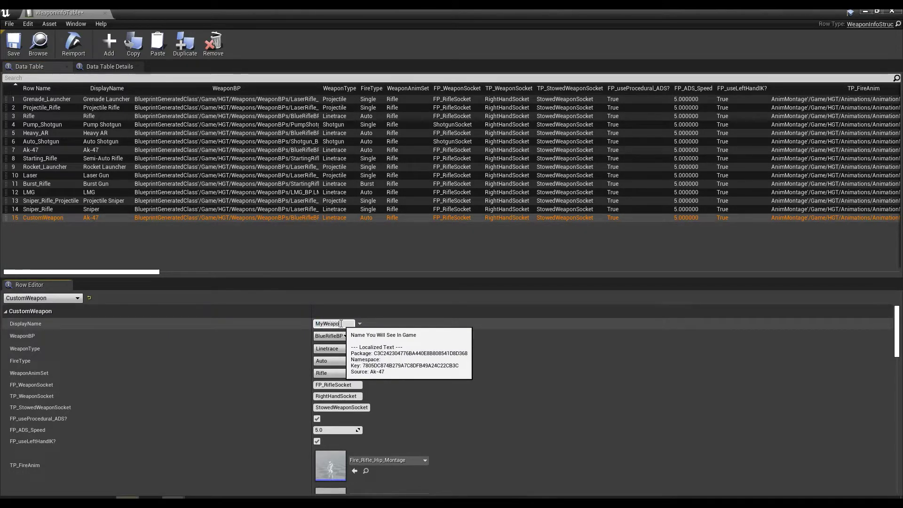
pyautogui.write('n')
pyautogui.press('Return')
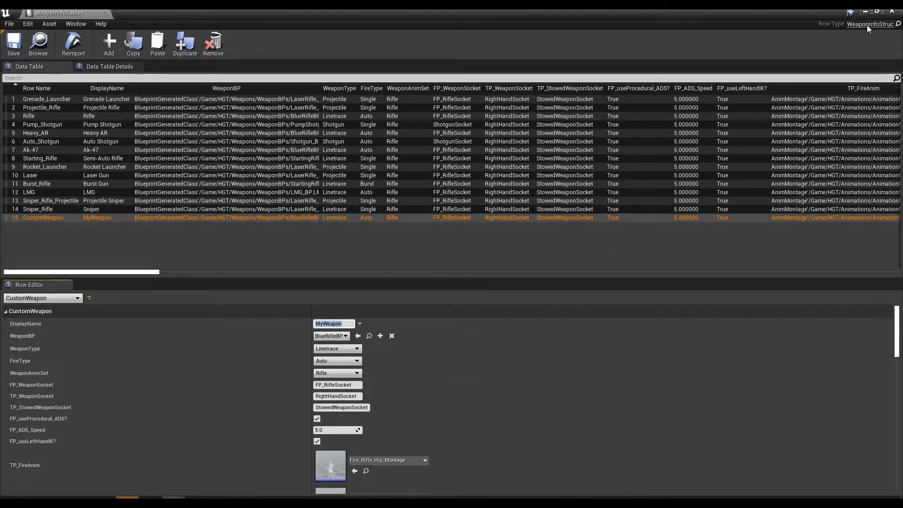
# - Duplicate the BlueRifleBP blueprint as MyCustomWeapon
pyautogui.click(368, 335)
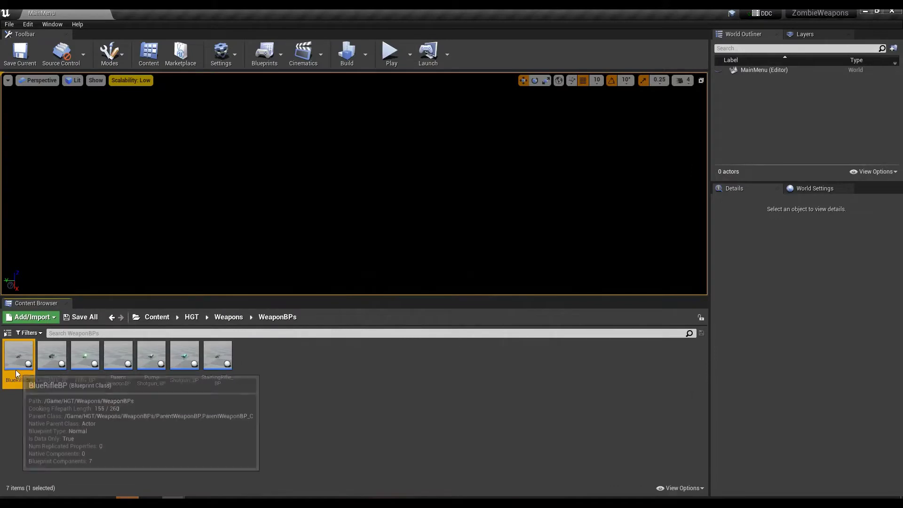
pyautogui.rightClick(18, 362)
pyautogui.click(104, 190)
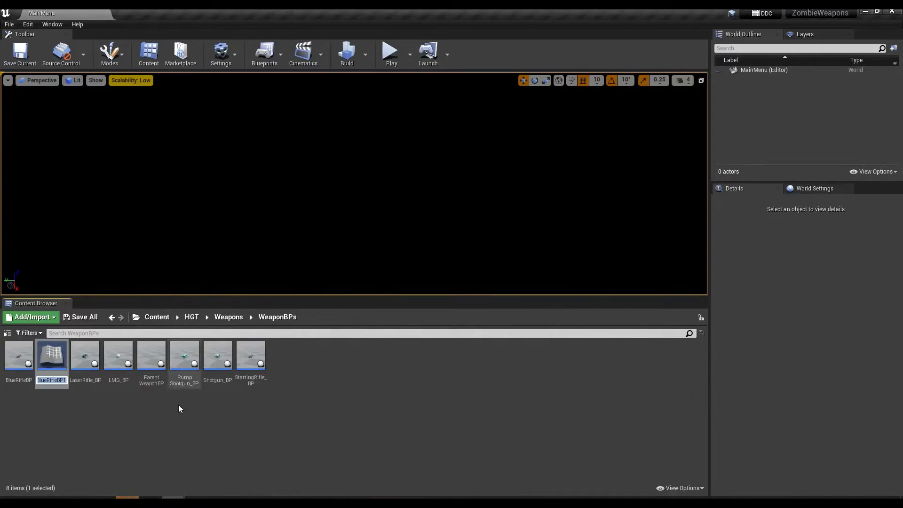
pyautogui.write('MyCus')
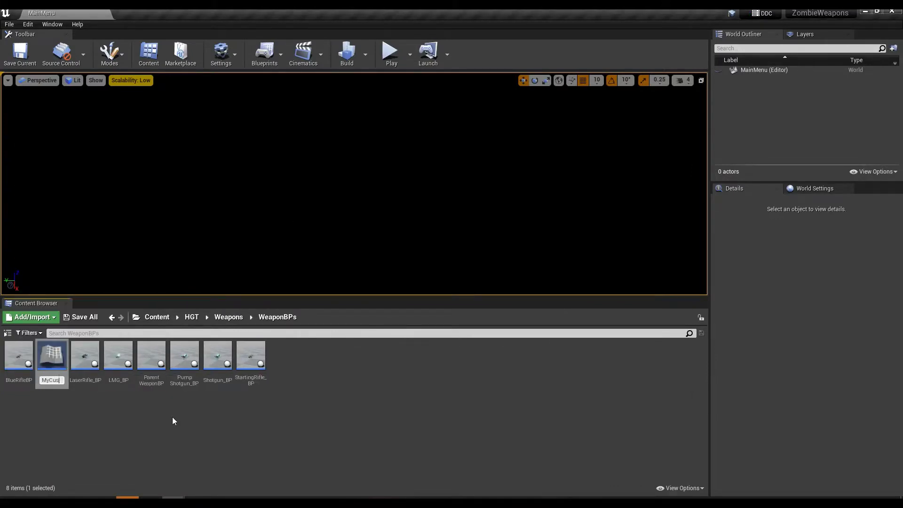
pyautogui.write('tomWeapon')
pyautogui.press('Return')
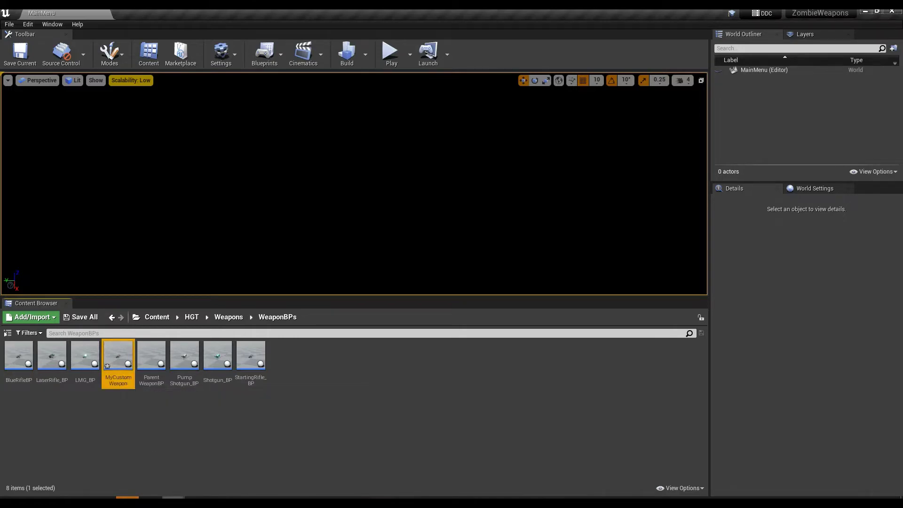
# - Set the CustomWeapon row's WeaponBP to MyCustomWeapon and save the table
pyautogui.click(195, 486)
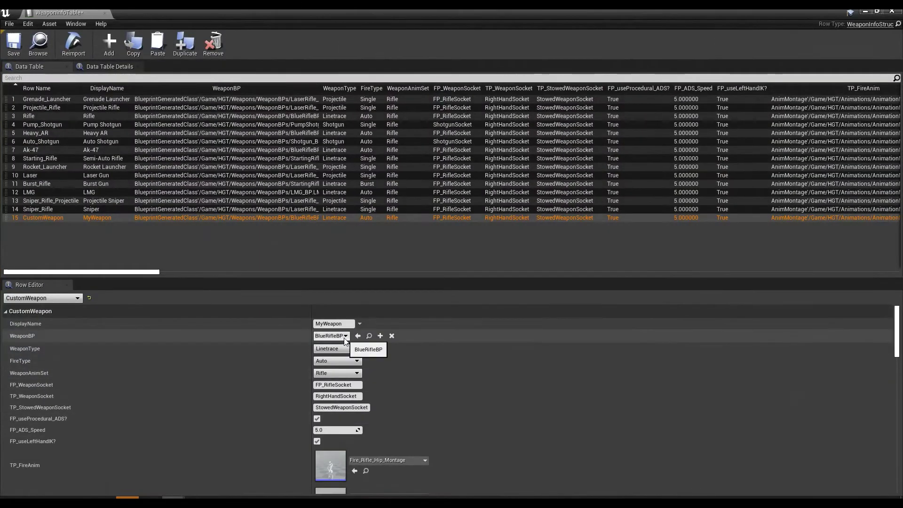
pyautogui.click(345, 337)
pyautogui.write('ycust')
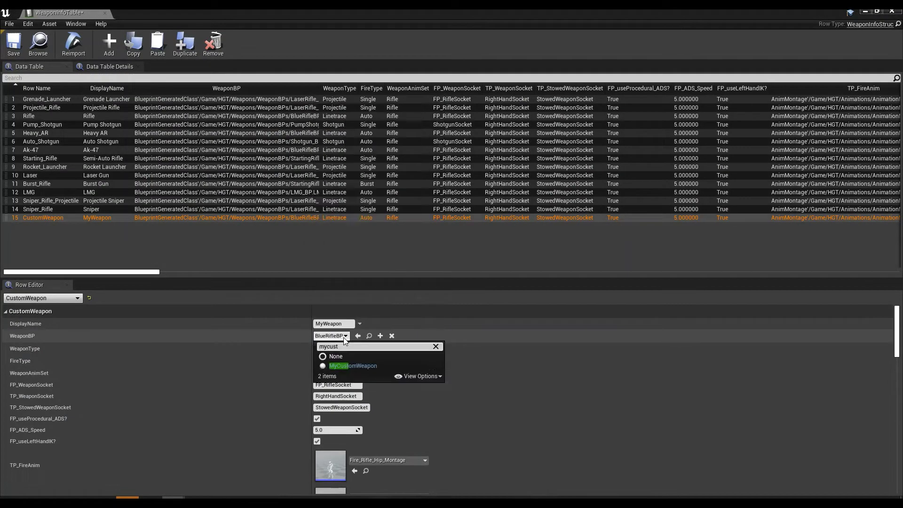
pyautogui.click(354, 365)
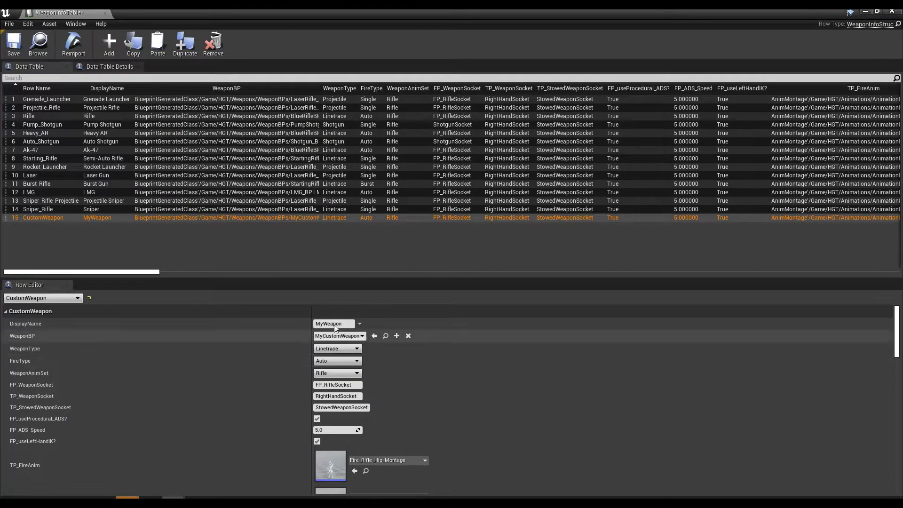
pyautogui.click(21, 56)
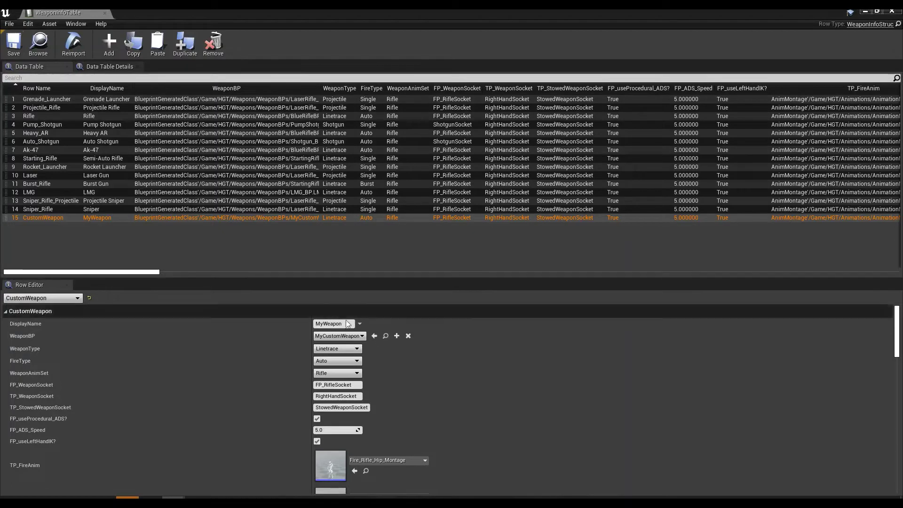
# - Change the row's display name to MyCustomWeapon and close the data table editor
pyautogui.click(323, 324)
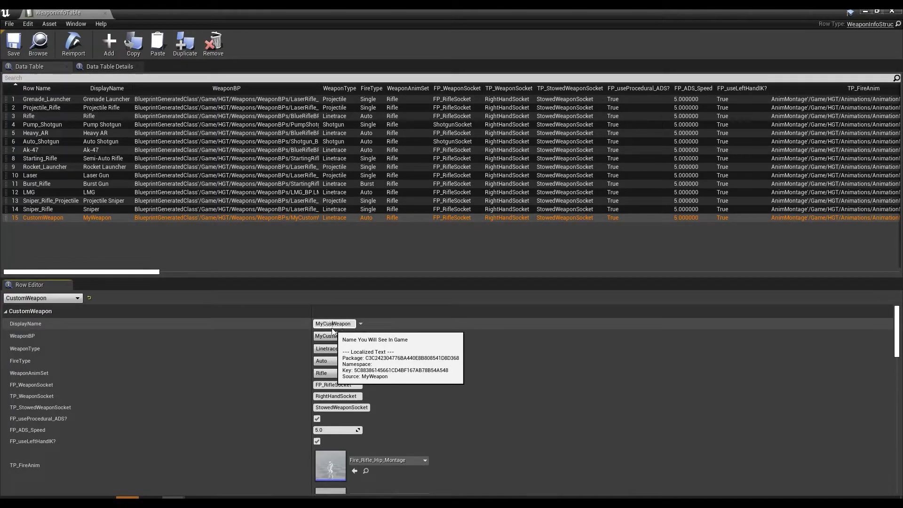
pyautogui.write('Custom')
pyautogui.press('Return')
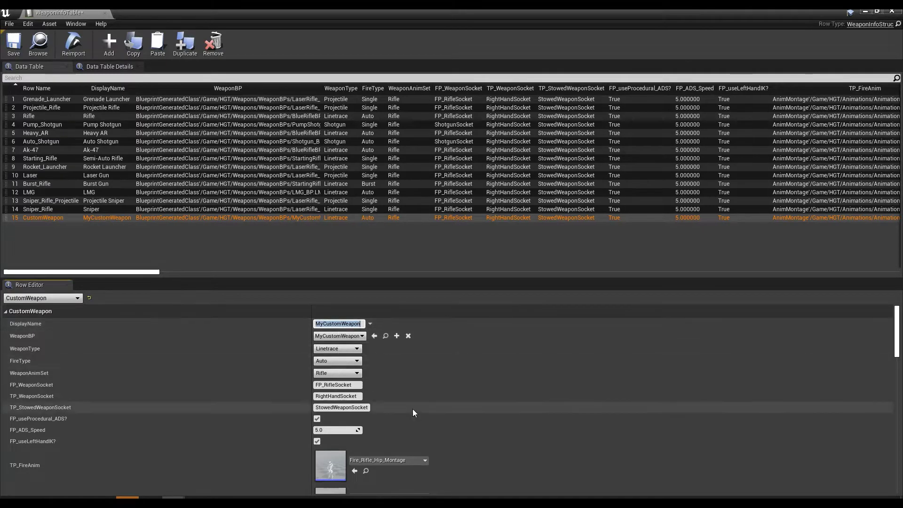
pyautogui.click(891, 10)
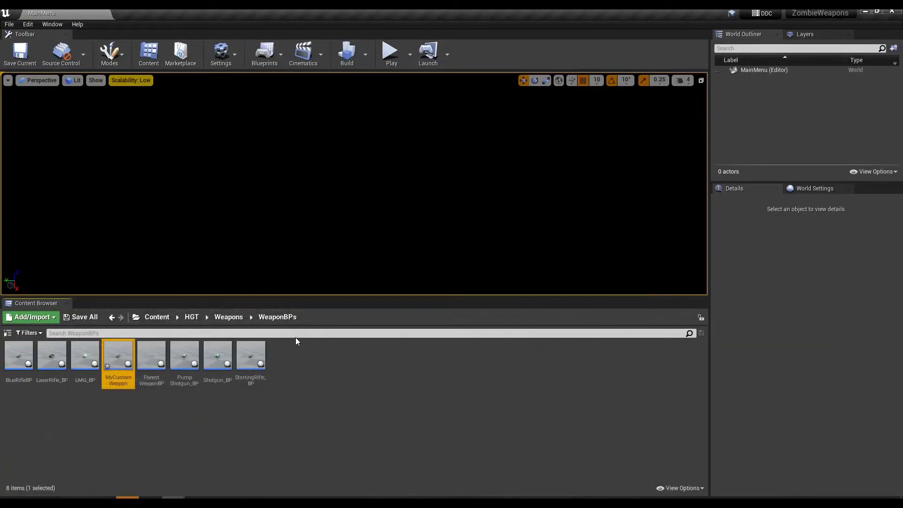
# - Go up to the HGT folder and open the UE4_Mannequin_Skeleton asset
pyautogui.click(192, 317)
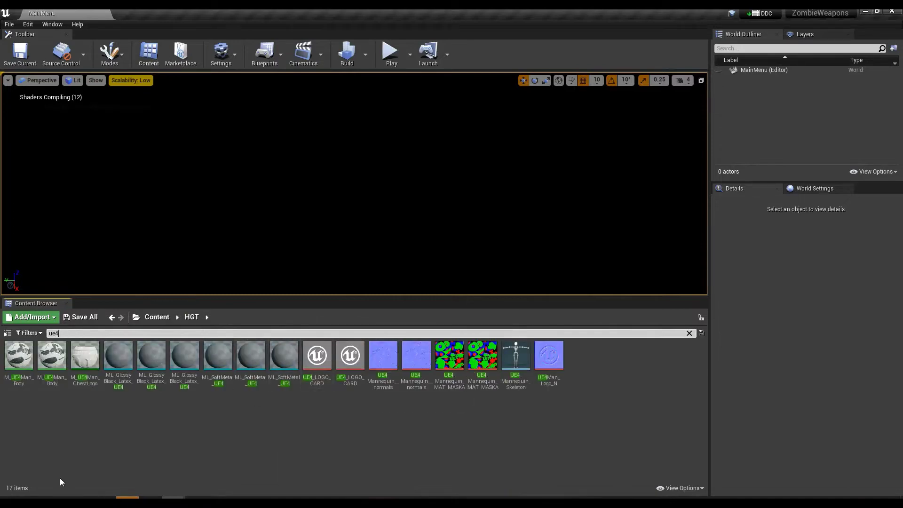
pyautogui.doubleClick(529, 357)
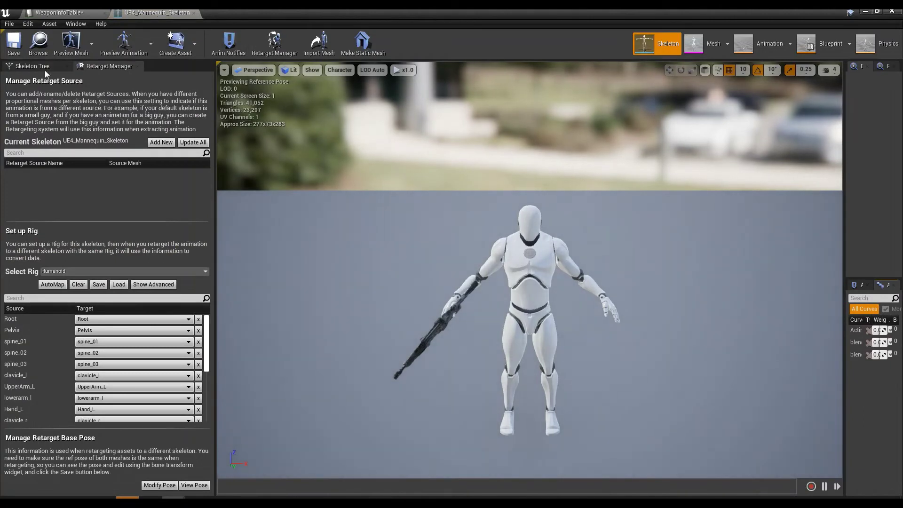
# - Add a socket, Hand_RSocket, to the Hand_R bone in the Skeleton Tree
pyautogui.click(43, 67)
pyautogui.scroll(-3, 127, 294)
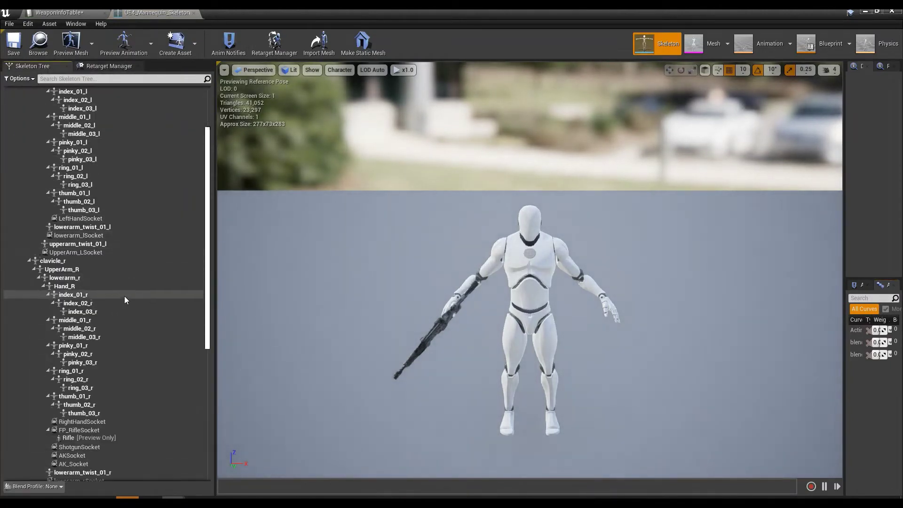
pyautogui.click(107, 285)
pyautogui.rightClick(108, 284)
pyautogui.click(89, 290)
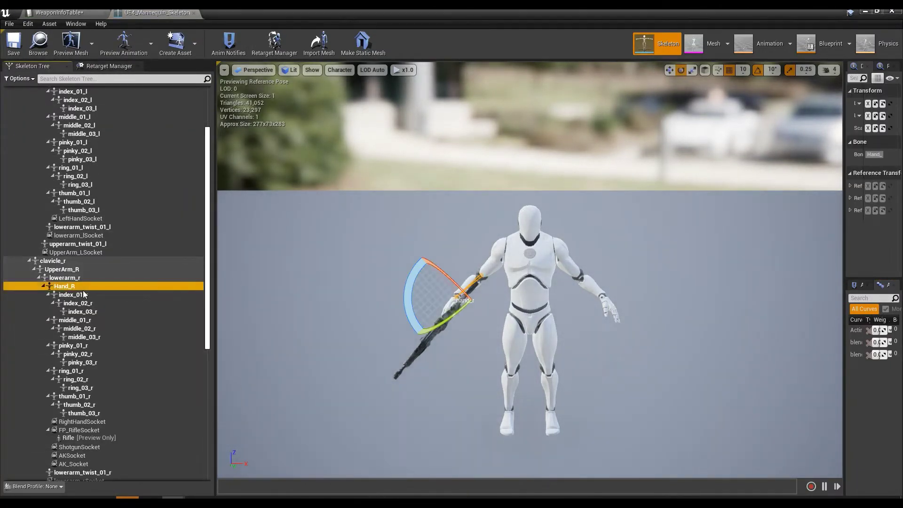
pyautogui.rightClick(97, 289)
pyautogui.click(140, 324)
# - Add a second socket, Hand_RSocket_0, to Hand_R and select Hand_RSocket
pyautogui.click(79, 287)
pyautogui.rightClick(80, 287)
pyautogui.click(122, 322)
pyautogui.scroll(-8, 123, 320)
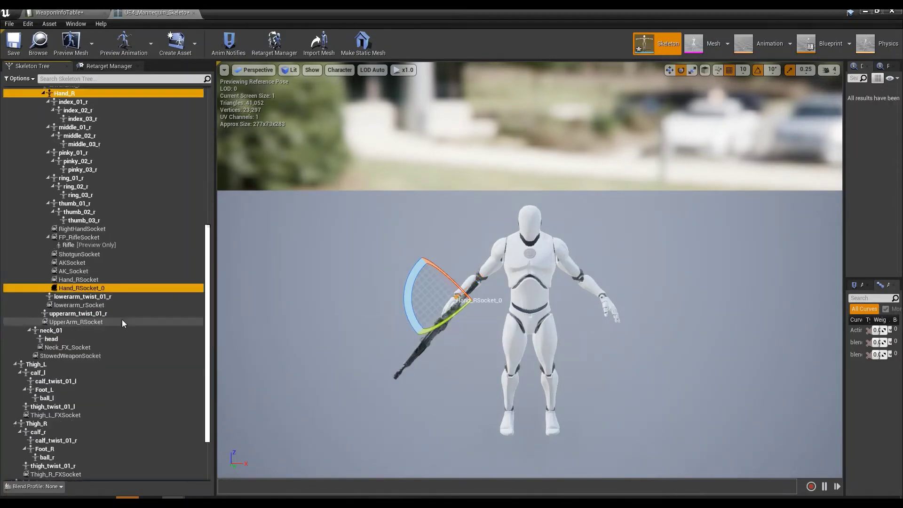
pyautogui.scroll(-3, 131, 304)
pyautogui.scroll(3, 131, 301)
pyautogui.scroll(4, 129, 295)
pyautogui.scroll(3, 117, 282)
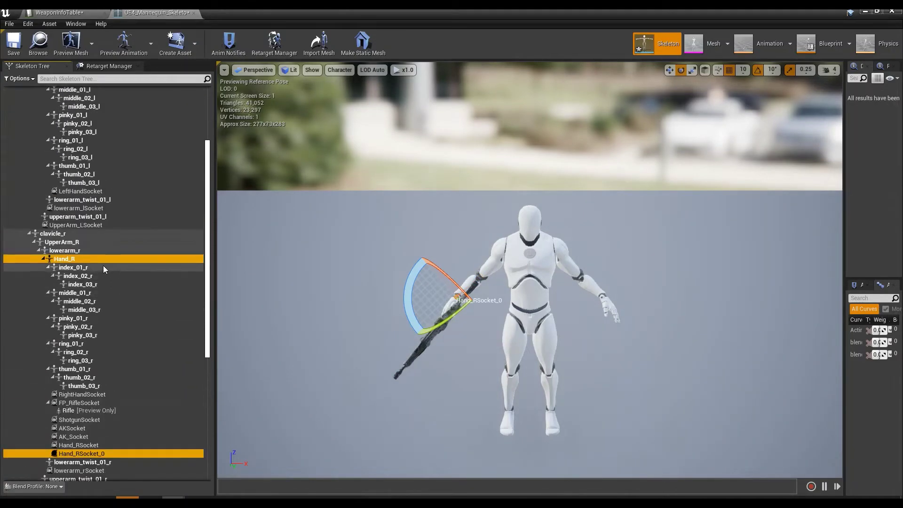
pyautogui.scroll(-2, 113, 282)
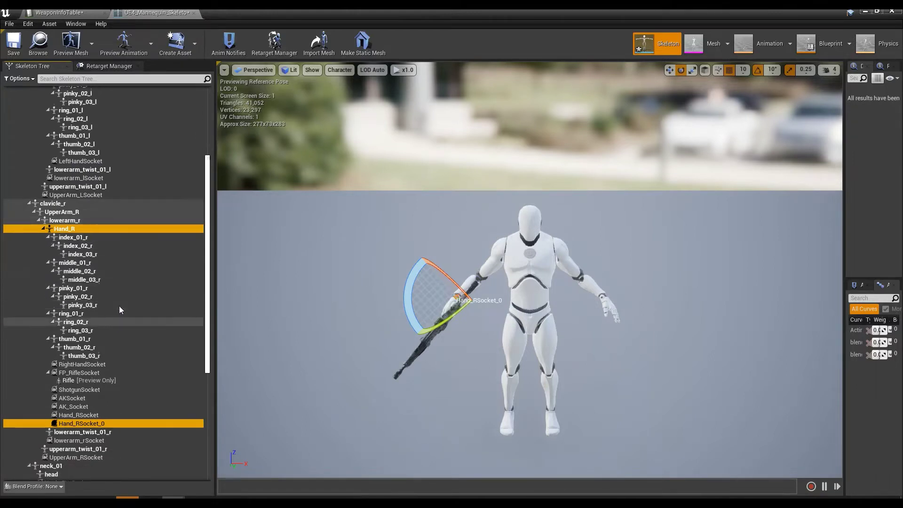
pyautogui.scroll(3, 119, 305)
pyautogui.scroll(-2, 122, 296)
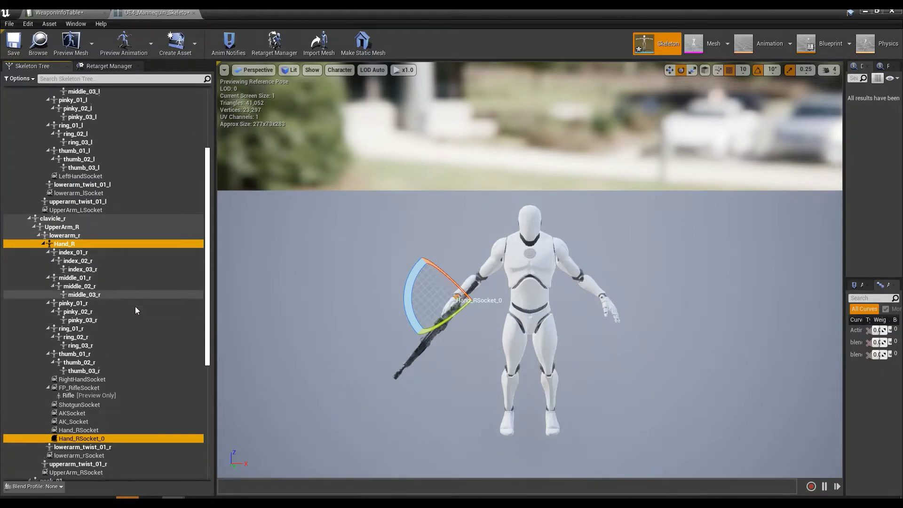
pyautogui.scroll(-1, 132, 330)
pyautogui.scroll(-1, 94, 410)
pyautogui.click(94, 400)
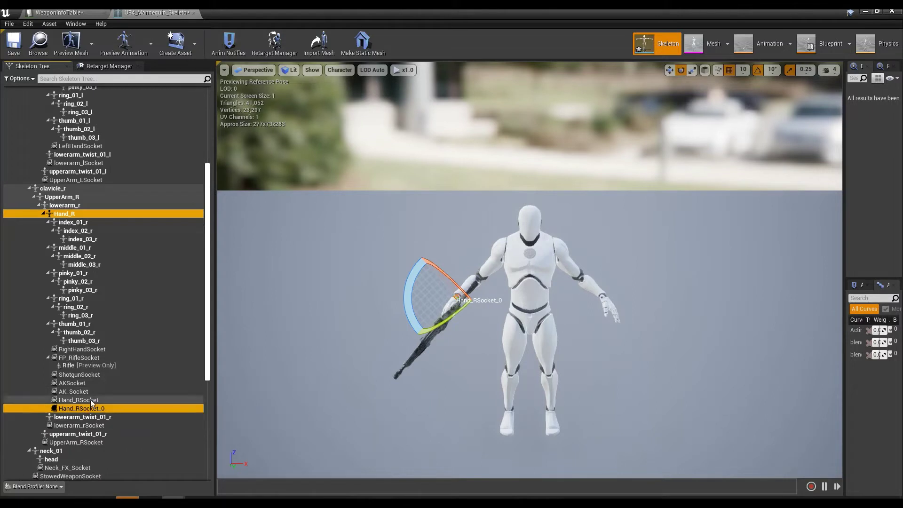
# - Rename Hand_RSocket to FP_MyCustomWeapon
pyautogui.click(102, 401)
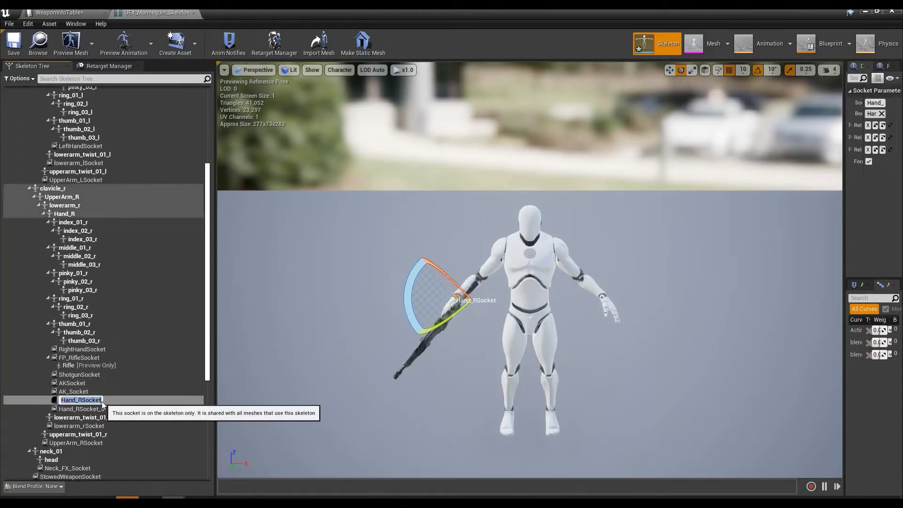
pyautogui.write('FP_MyCusto')
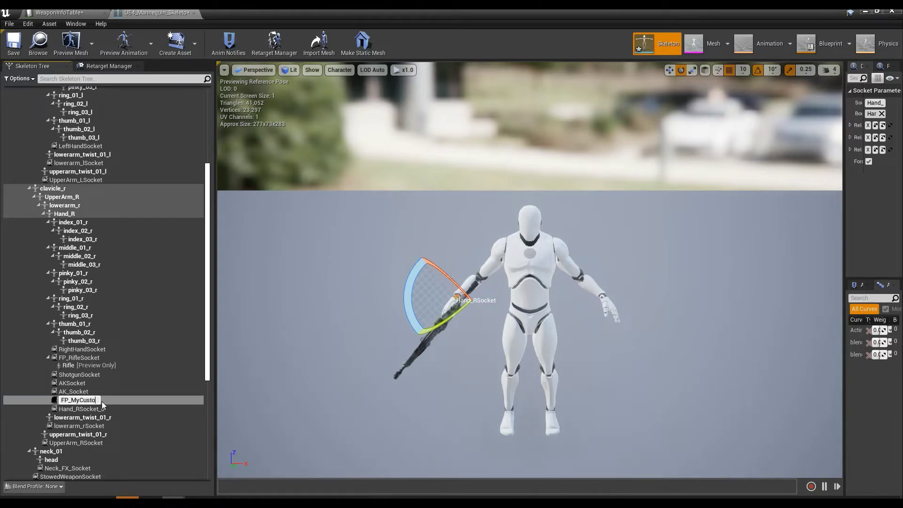
pyautogui.write('mWeapon')
pyautogui.press('Return')
# - Rename Hand_RSocket_0 to TP_MyCustomWeapon and copy the FP_MyCustomWeapon name
pyautogui.click(86, 409)
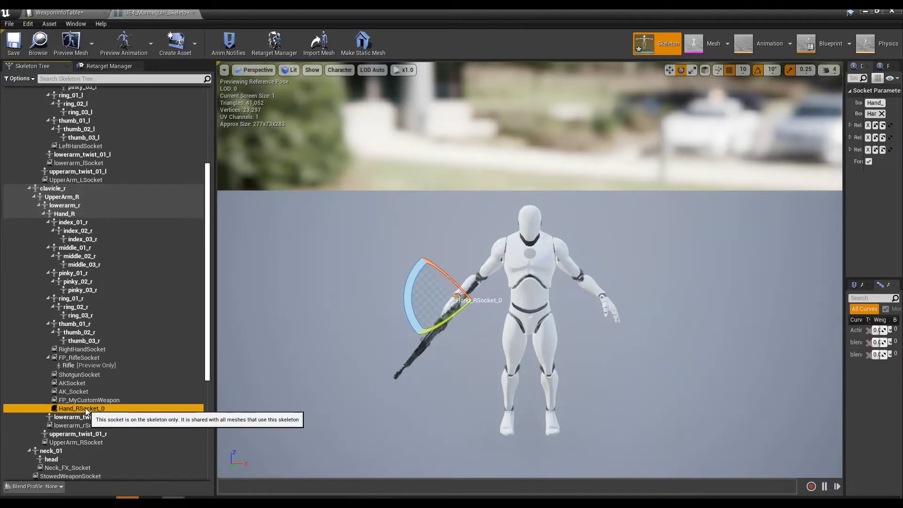
pyautogui.click(86, 409)
pyautogui.write('TP_M')
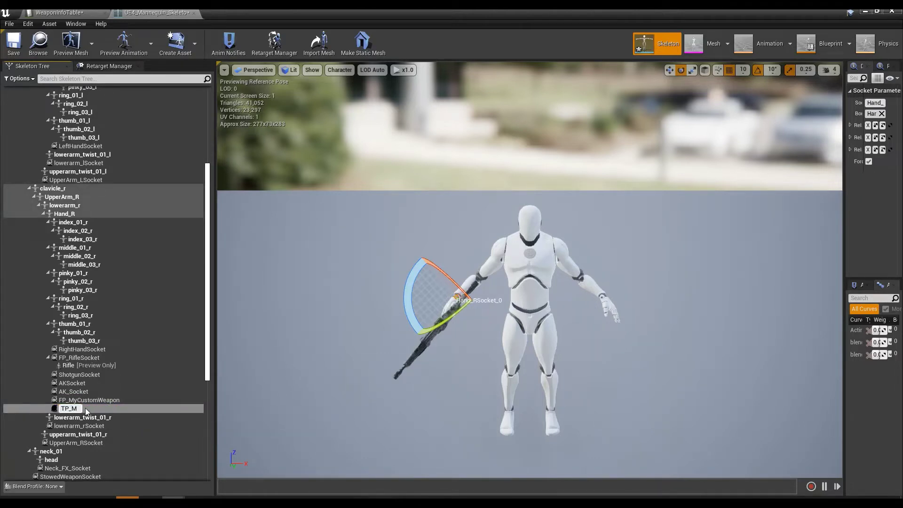
pyautogui.write('yCustomWeapo')
pyautogui.write('n')
pyautogui.press('Return')
pyautogui.click(89, 400)
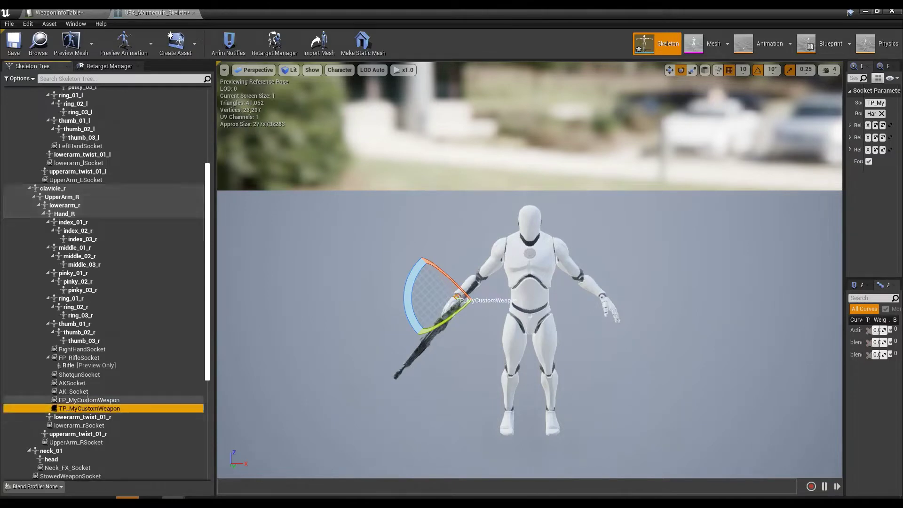
pyautogui.click(156, 399)
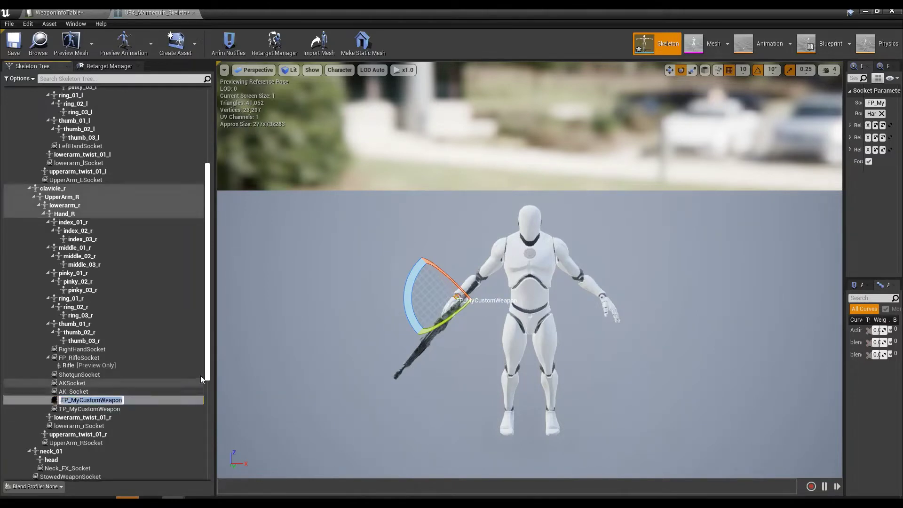
# - Paste FP_MyCustomWeapon into the CustomWeapon row's FP_WeaponSocket field
pyautogui.click(77, 13)
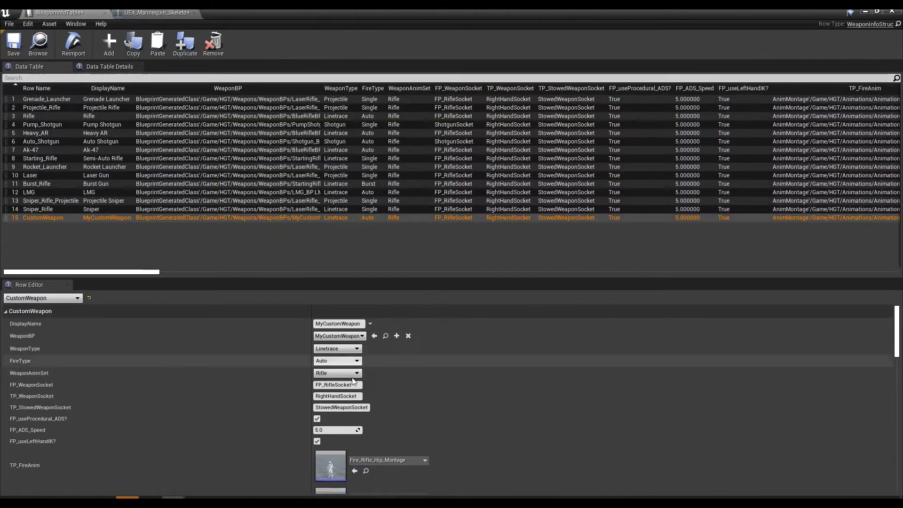
pyautogui.click(160, 13)
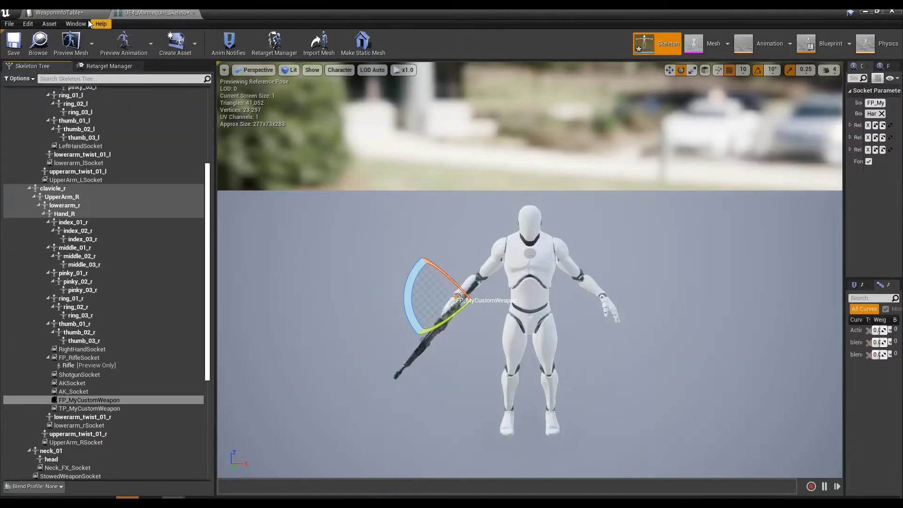
pyautogui.click(64, 13)
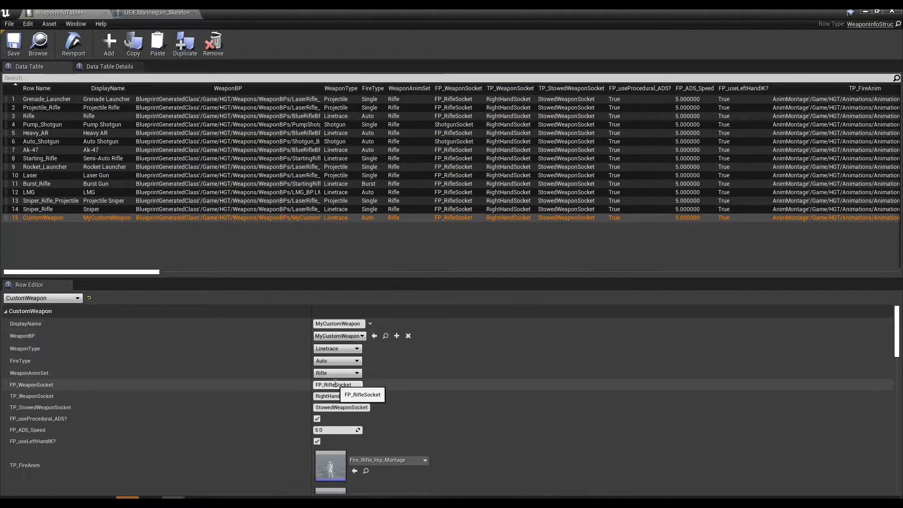
pyautogui.write('FP_MyCustomWeapon')
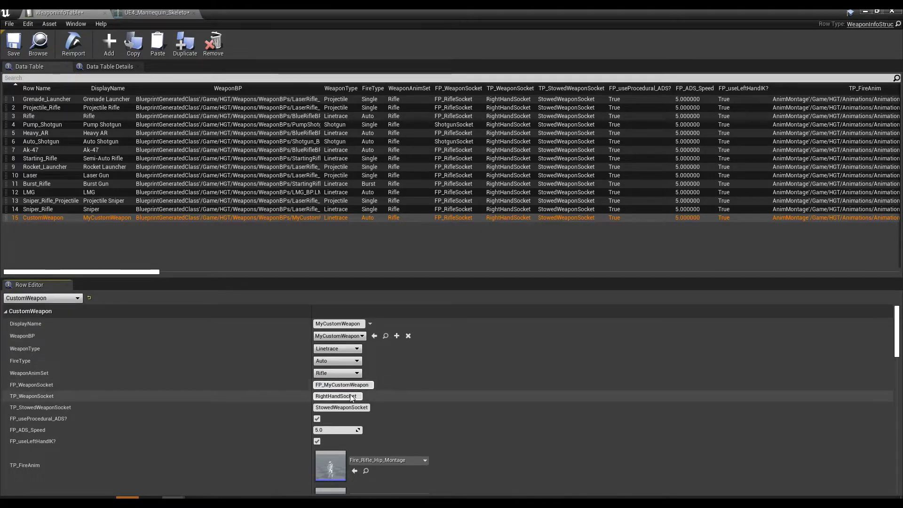
pyautogui.click(160, 12)
# - Copy TP_MyCustomWeapon and put it in the row's TP_WeaponSocket field
pyautogui.click(92, 409)
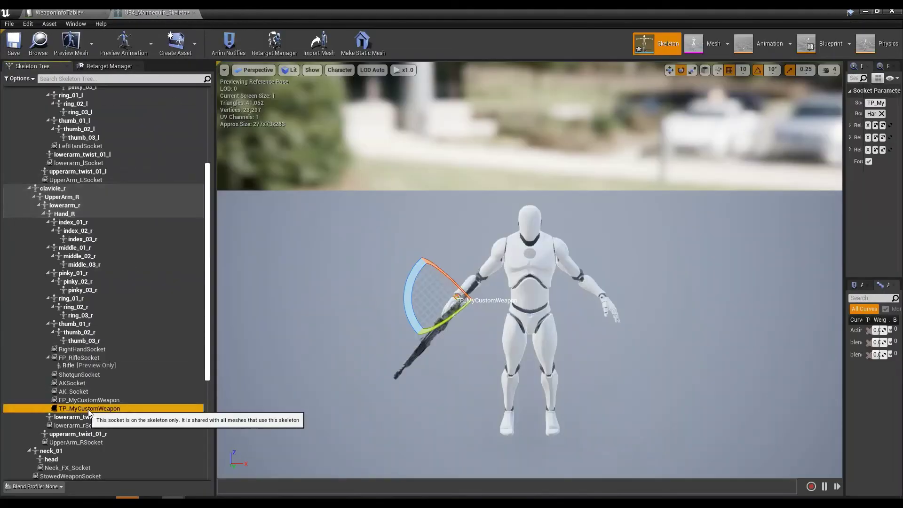
pyautogui.click(92, 409)
pyautogui.click(59, 13)
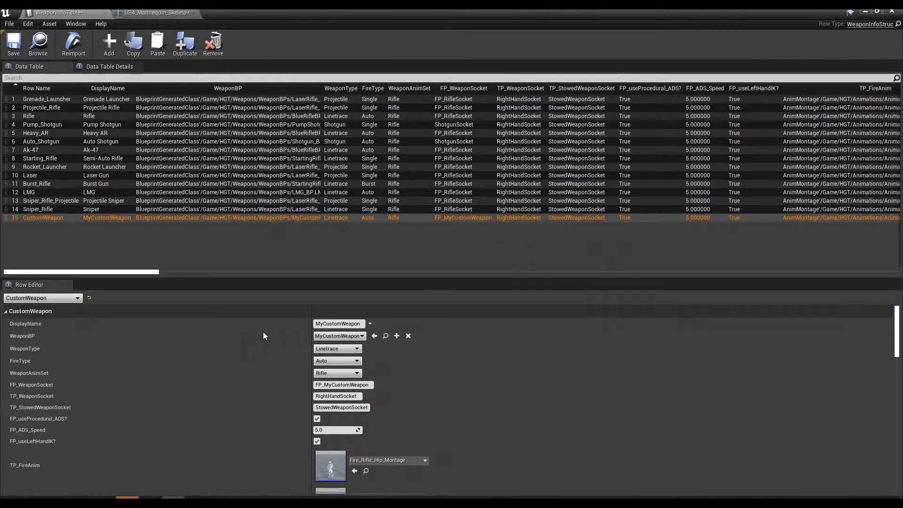
pyautogui.click(347, 407)
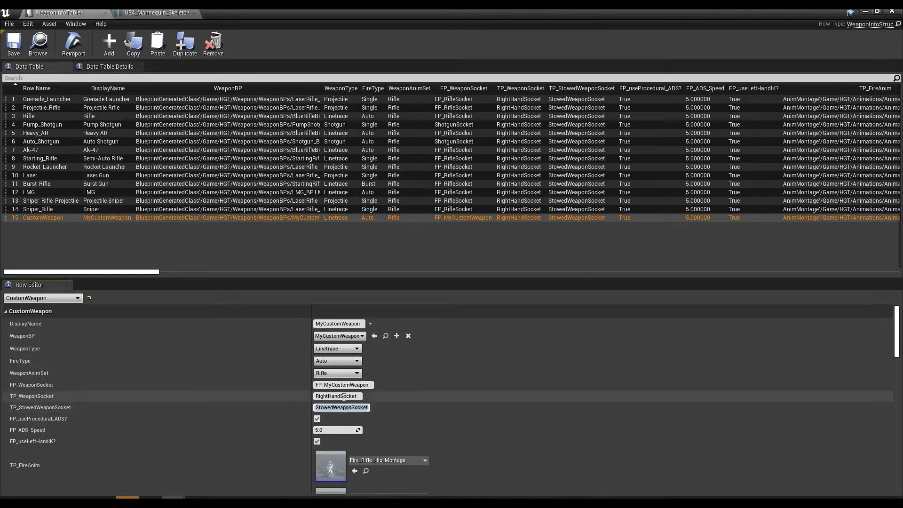
pyautogui.click(343, 395)
pyautogui.write('TP_MyCustomWeapon')
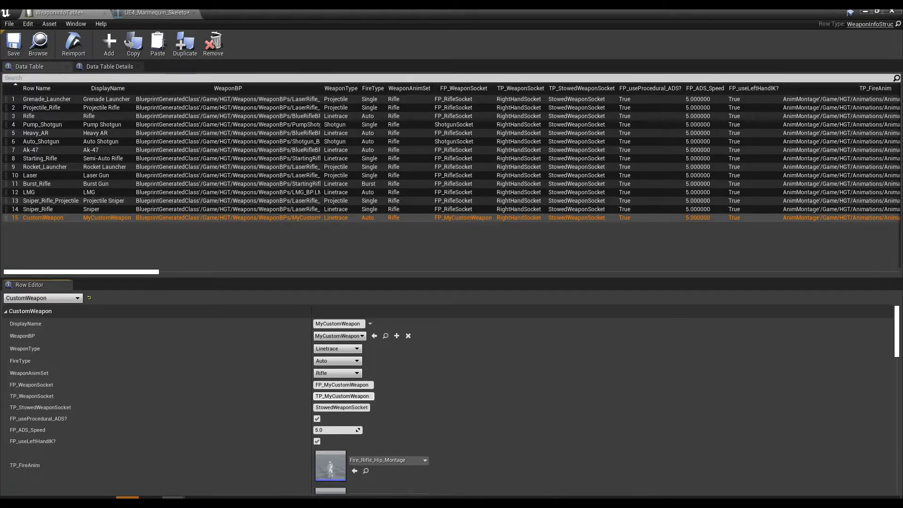
pyautogui.click(155, 13)
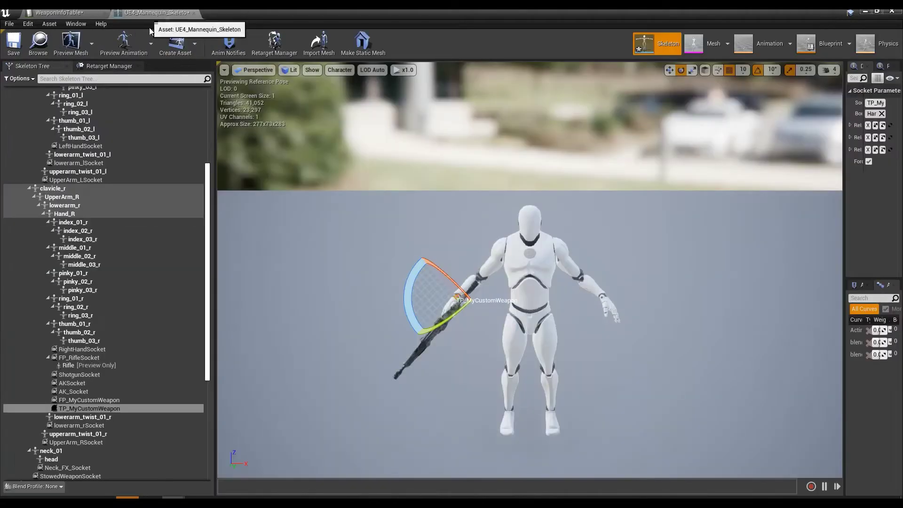
# - Copy RightHandSocket's location (0.556582, 4.863437, -1.536971) onto TP_MyCustomWeapon
pyautogui.click(99, 350)
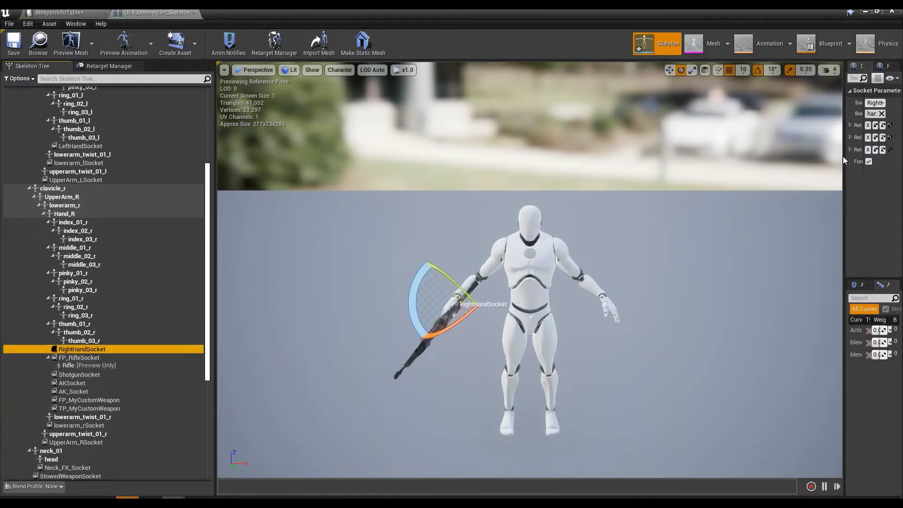
pyautogui.moveTo(844, 160); pyautogui.dragTo(602, 155)
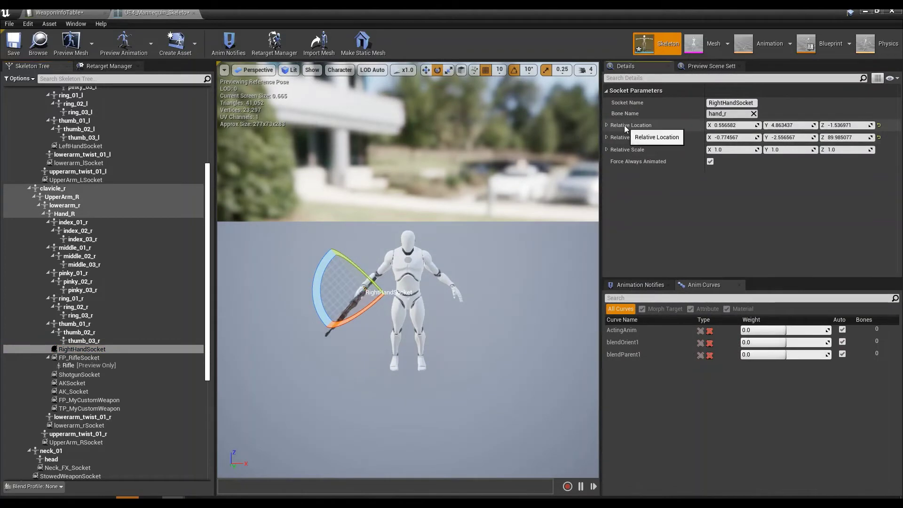
pyautogui.rightClick(626, 157)
pyautogui.press('Escape')
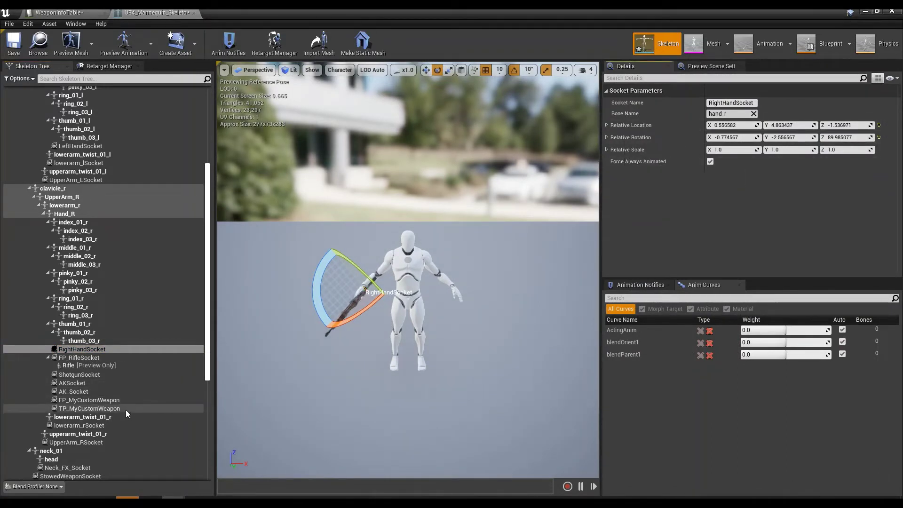
pyautogui.click(126, 409)
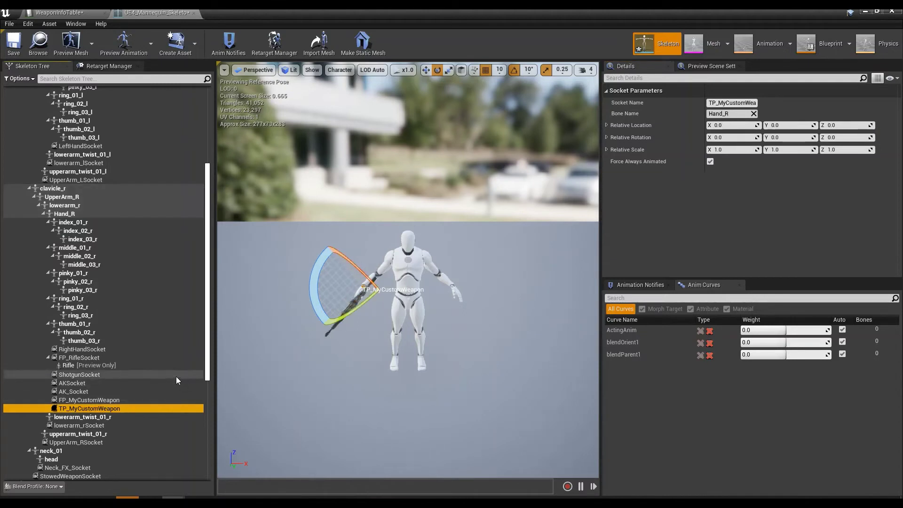
pyautogui.rightClick(632, 126)
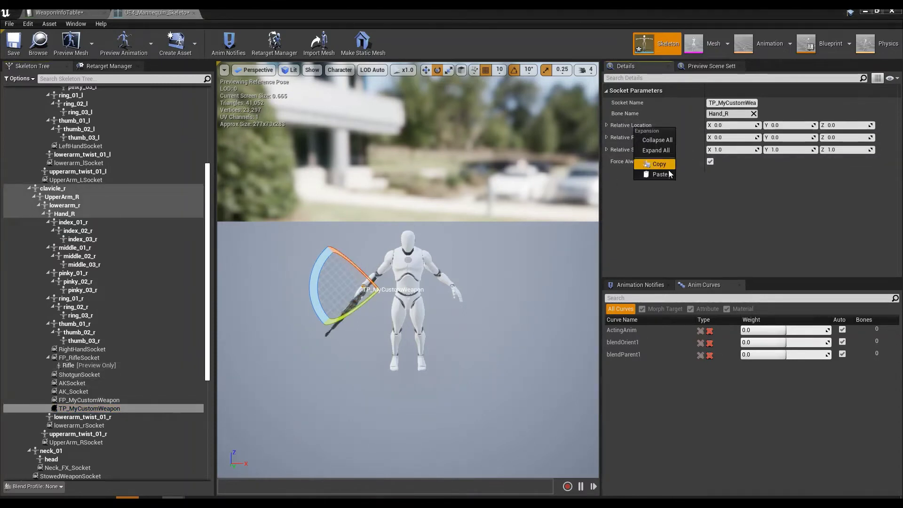
pyautogui.click(653, 164)
# - Copy RightHandSocket's rotation (-0.774567, -2.556567, 89.985077) onto TP_MyCustomWeapon
pyautogui.click(134, 351)
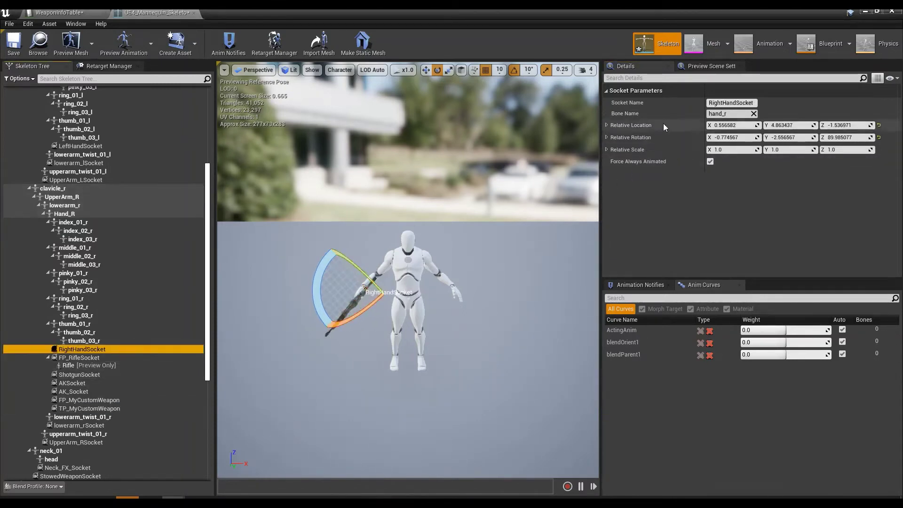
pyautogui.rightClick(636, 137)
pyautogui.click(638, 174)
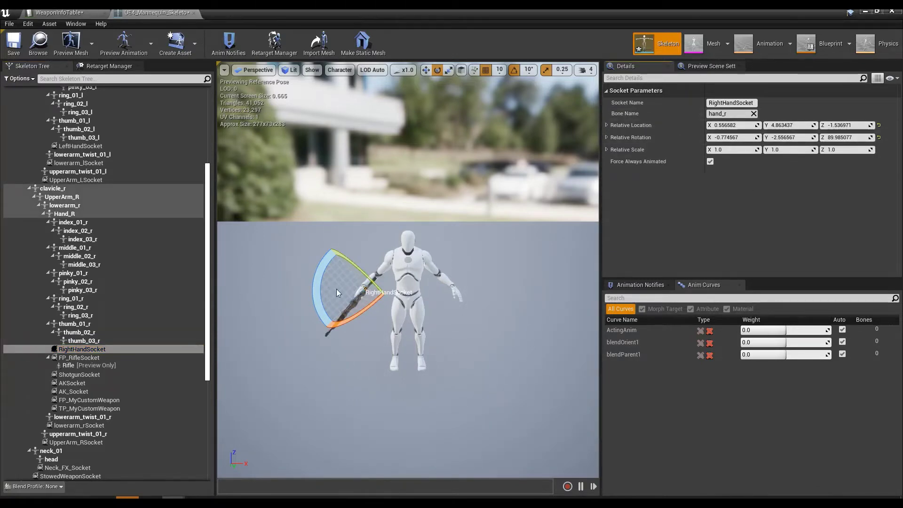
pyautogui.click(108, 407)
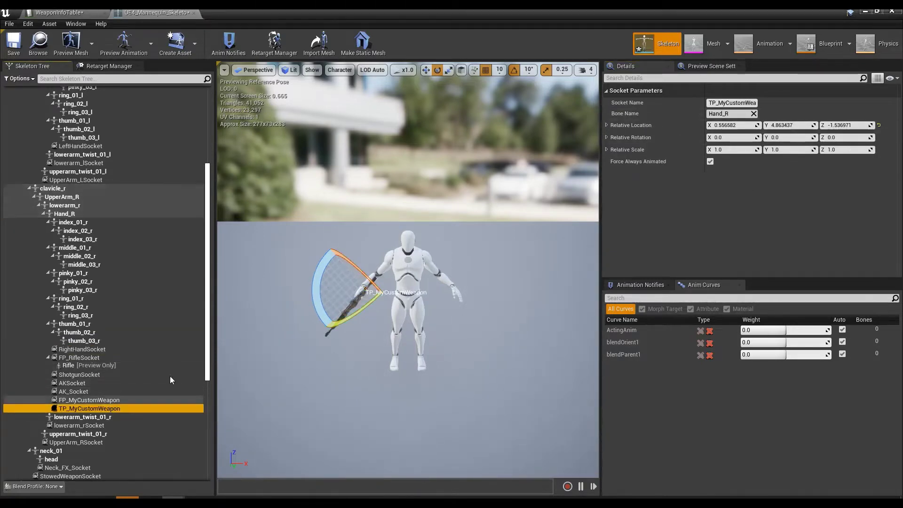
pyautogui.rightClick(613, 137)
pyautogui.click(636, 174)
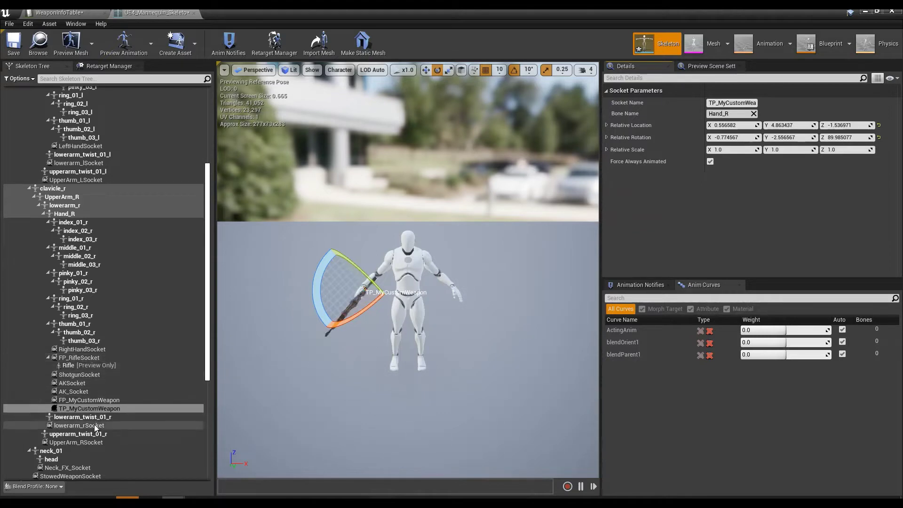
# - Copy FP_RifleSocket's location (2.676162, 4.944243, 0.887237) onto FP_MyCustomWeapon
pyautogui.click(99, 400)
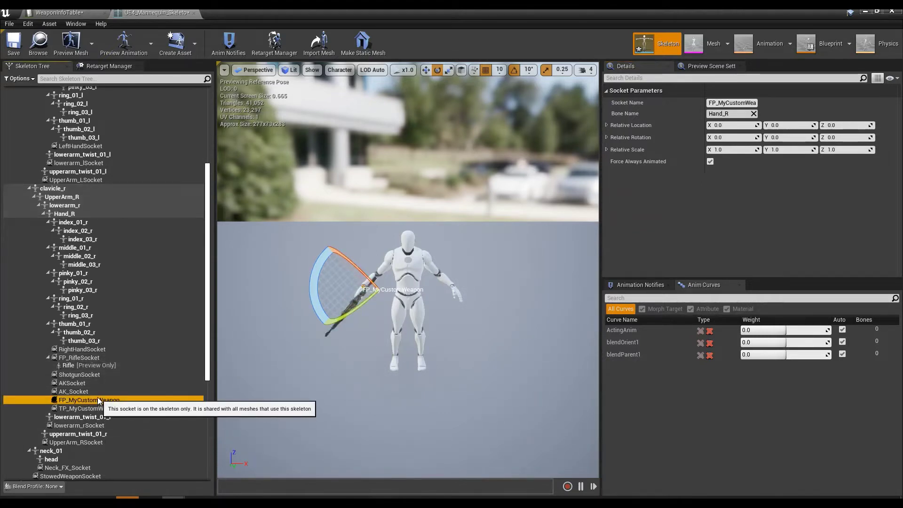
pyautogui.click(131, 359)
pyautogui.rightClick(633, 123)
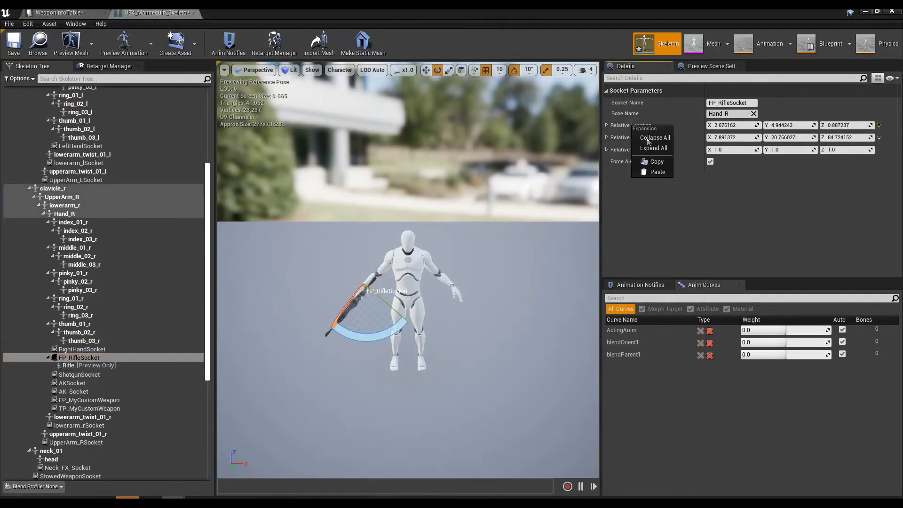
pyautogui.click(651, 135)
pyautogui.click(122, 399)
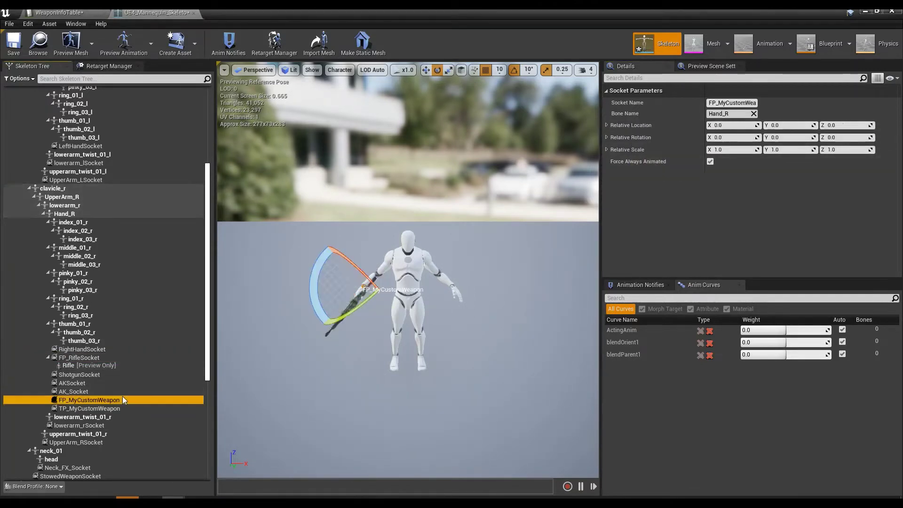
pyautogui.rightClick(616, 123)
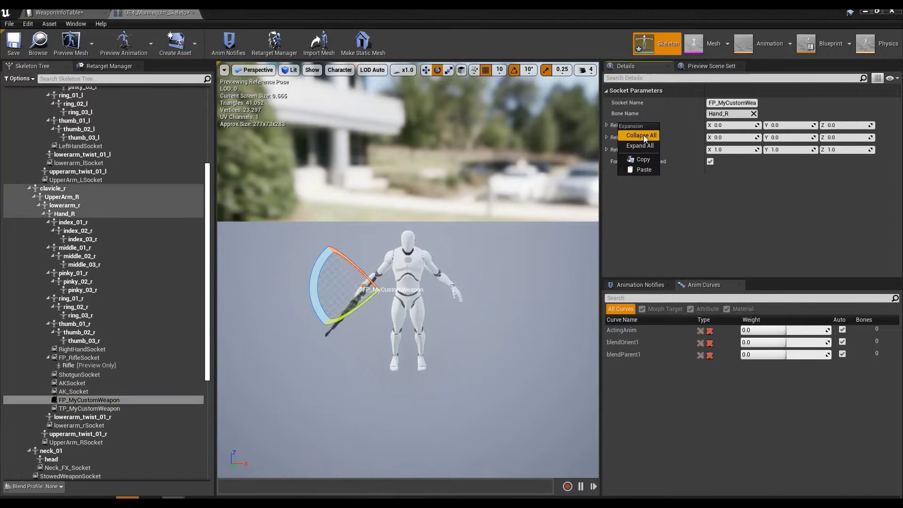
pyautogui.click(647, 166)
# - Copy FP_RifleSocket's rotation onto FP_MyCustomWeapon, then save and close the skeleton
pyautogui.click(108, 357)
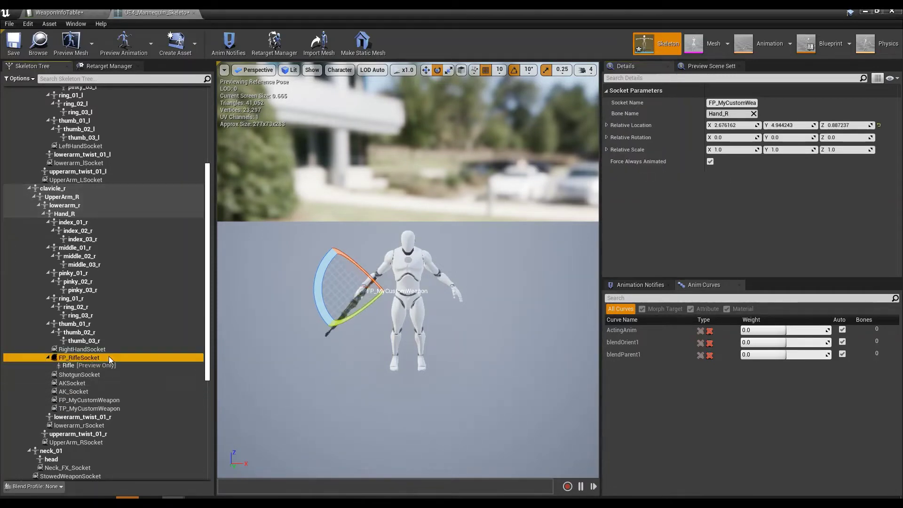
pyautogui.rightClick(631, 139)
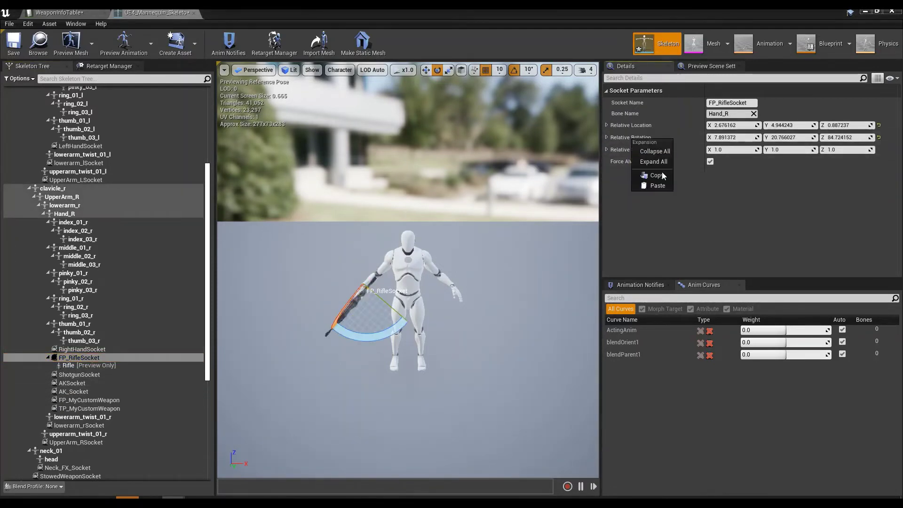
pyautogui.click(668, 187)
pyautogui.click(160, 399)
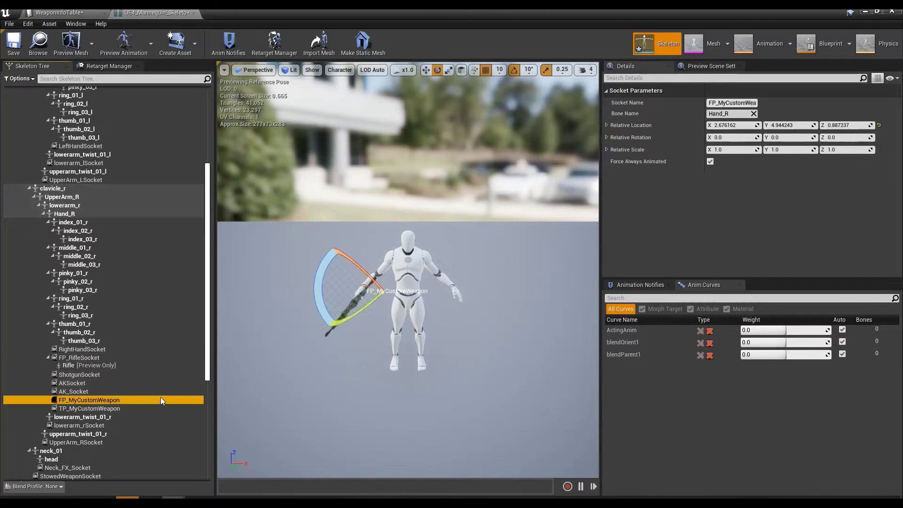
pyautogui.rightClick(633, 136)
pyautogui.click(660, 184)
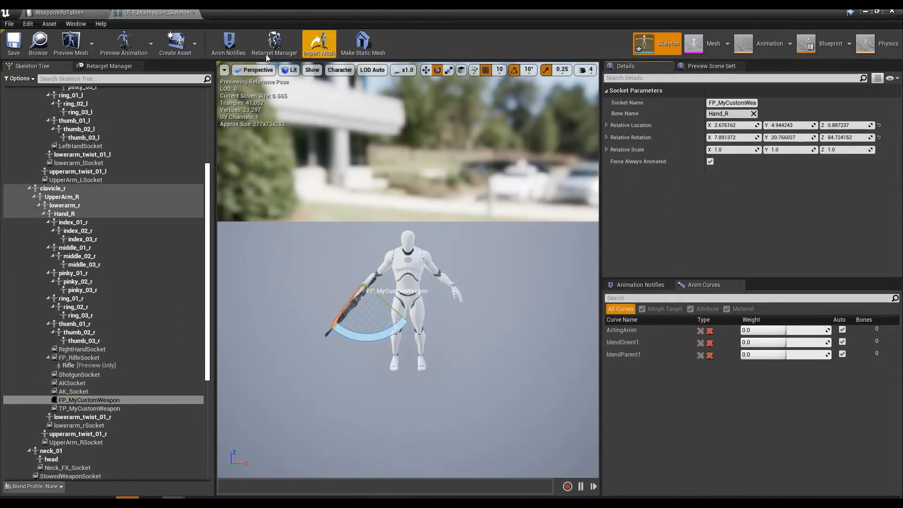
pyautogui.click(14, 42)
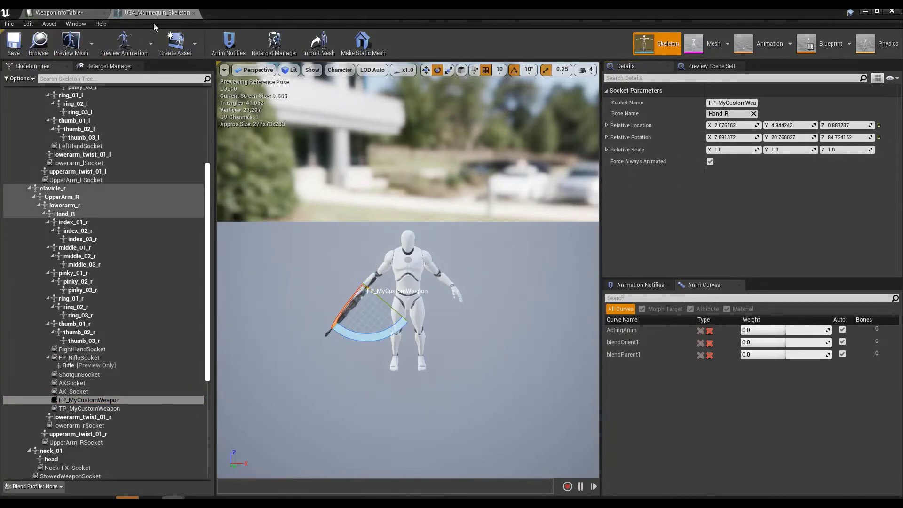
pyautogui.click(194, 13)
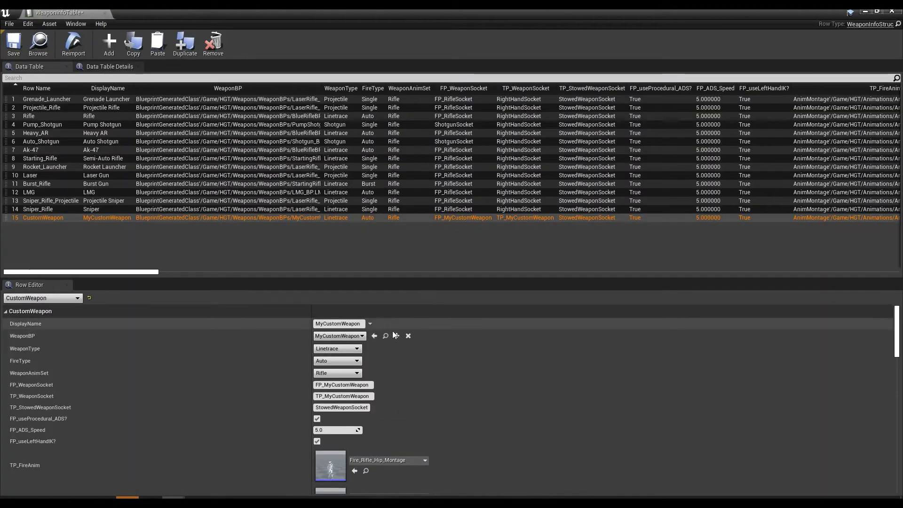
# - Open MyCustomWeapon in the full Blueprint Editor, view its rifle mesh, then restore the window small
pyautogui.click(865, 11)
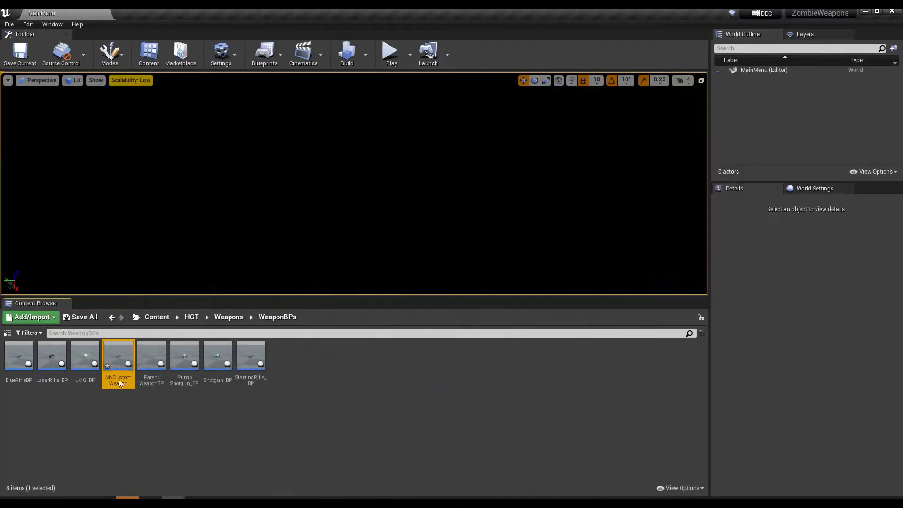
pyautogui.doubleClick(120, 367)
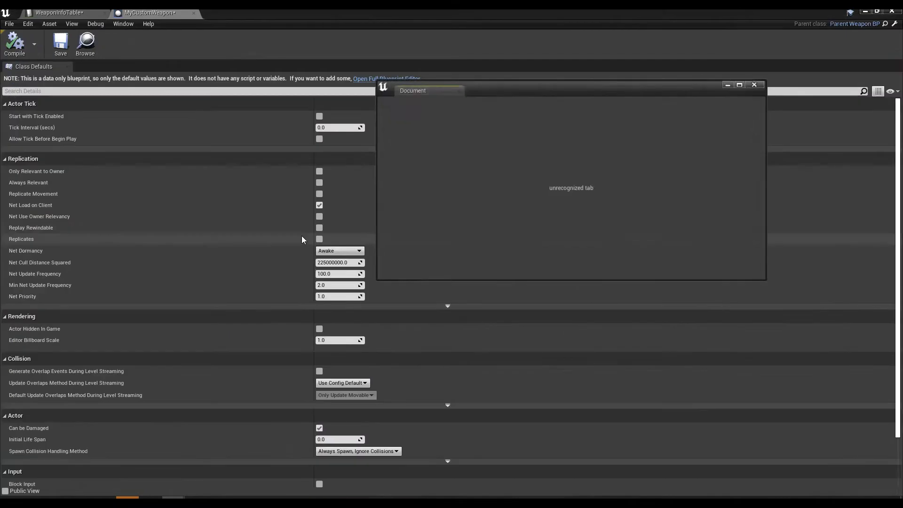
pyautogui.click(762, 84)
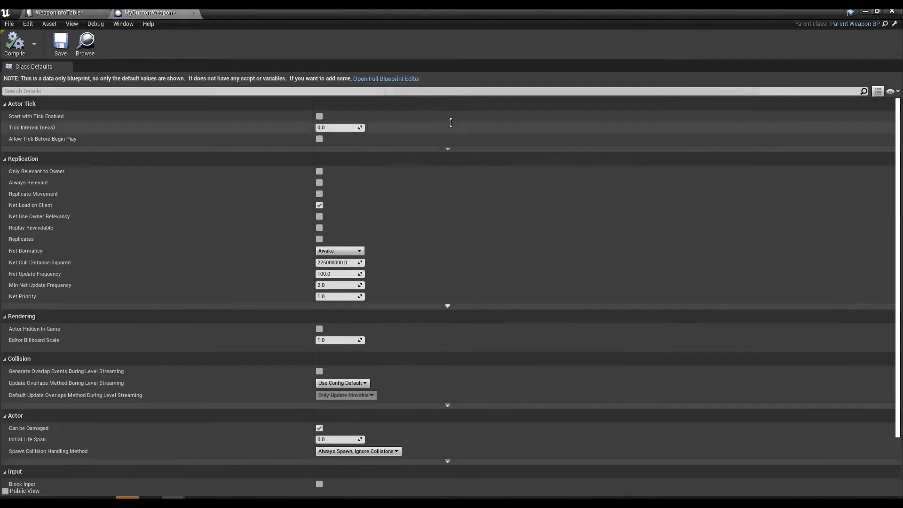
pyautogui.click(377, 81)
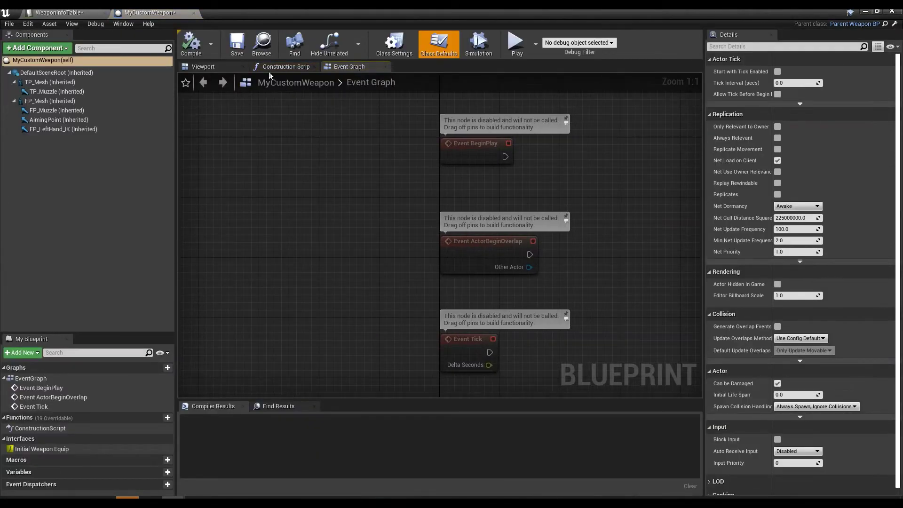
pyautogui.click(218, 67)
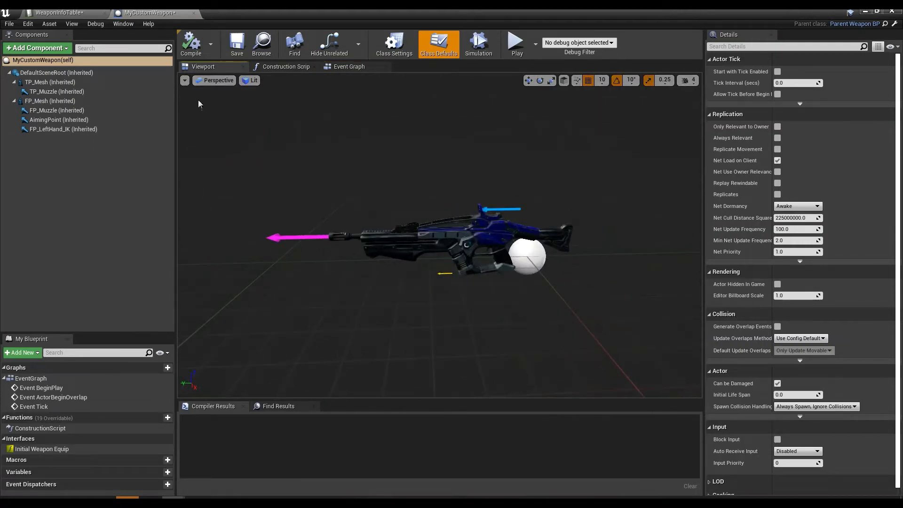
pyautogui.click(876, 10)
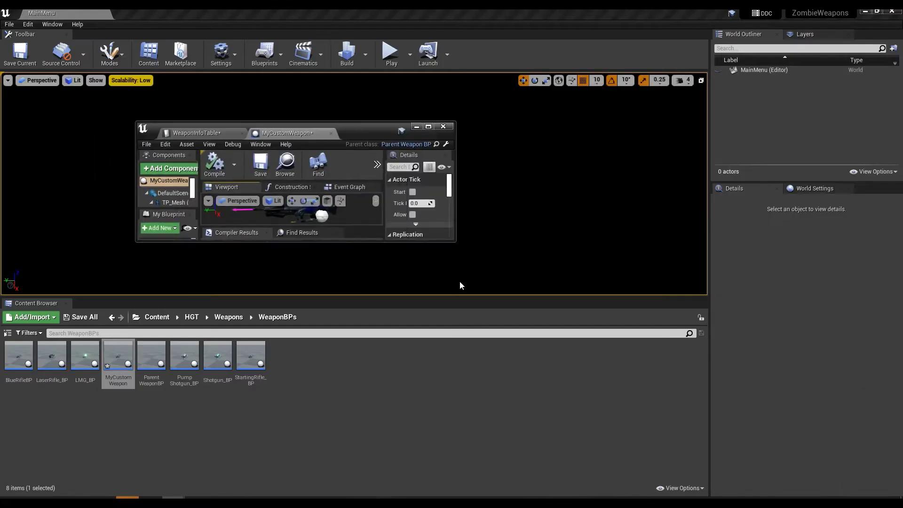
# - Browse from Content to MarketplaceBlockout > Modern > Weapons > Assets > Rifles
pyautogui.click(157, 317)
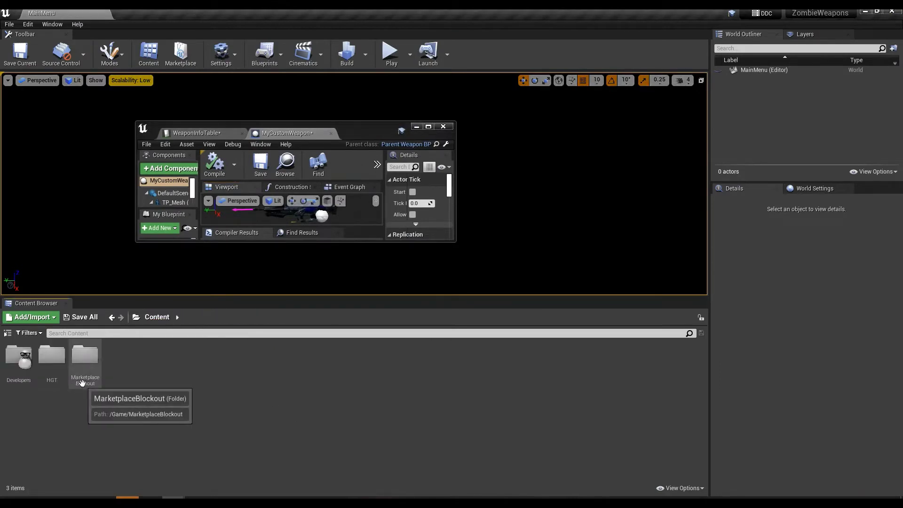
pyautogui.doubleClick(96, 381)
pyautogui.doubleClick(22, 361)
pyautogui.doubleClick(26, 371)
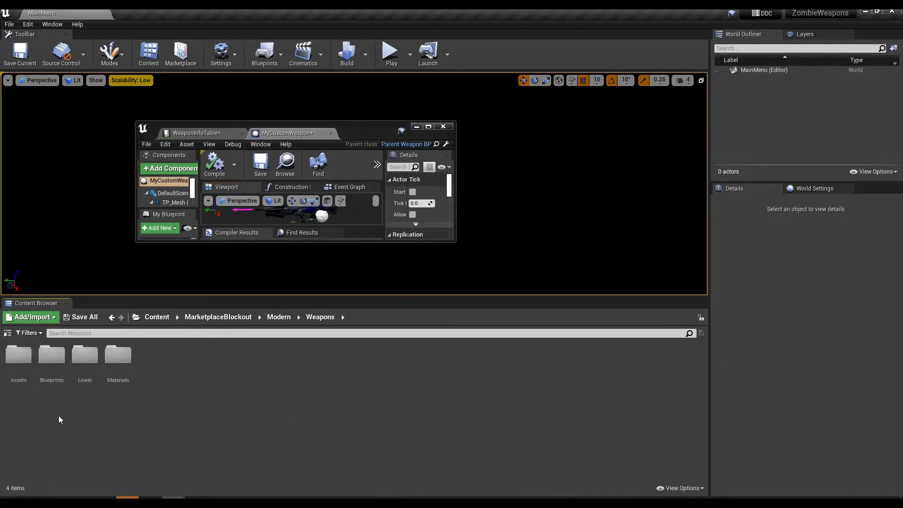
pyautogui.doubleClick(28, 376)
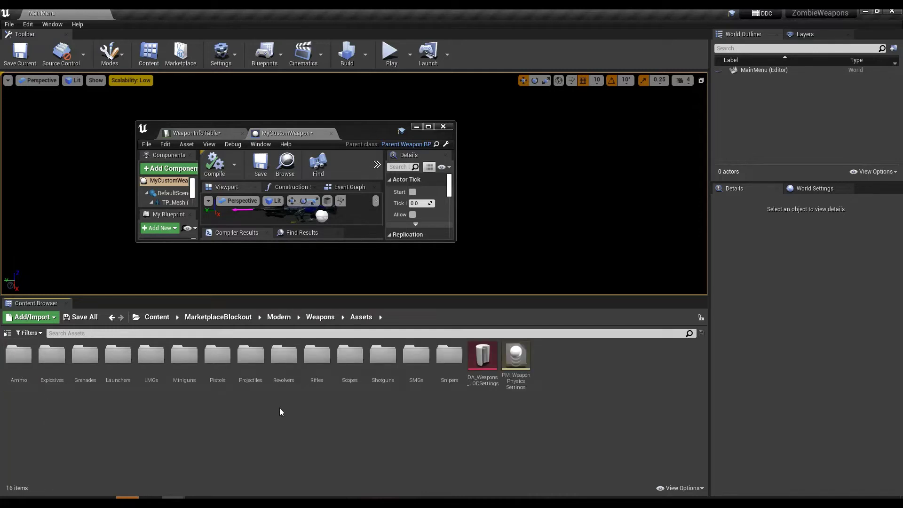
pyautogui.doubleClick(320, 363)
# - Look inside rifle folders 03 and 02, then return to the Rifles folder list
pyautogui.doubleClick(85, 365)
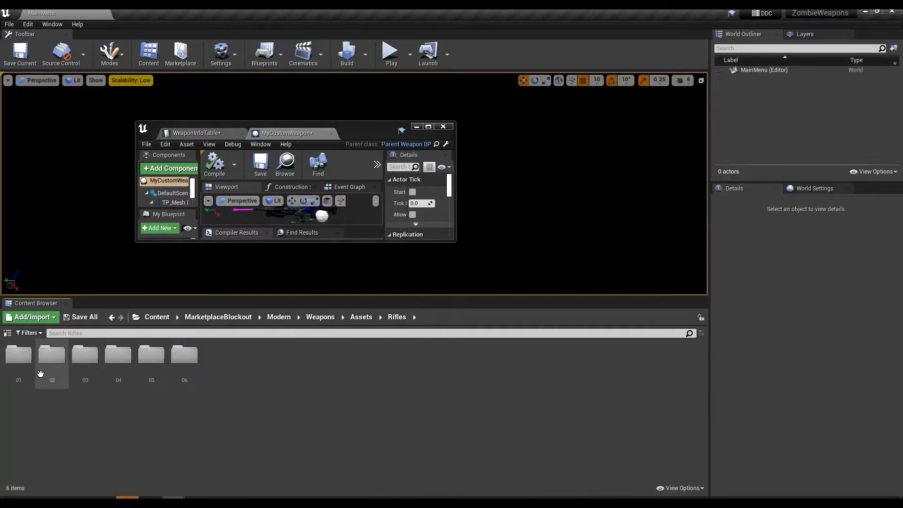
pyautogui.doubleClick(41, 374)
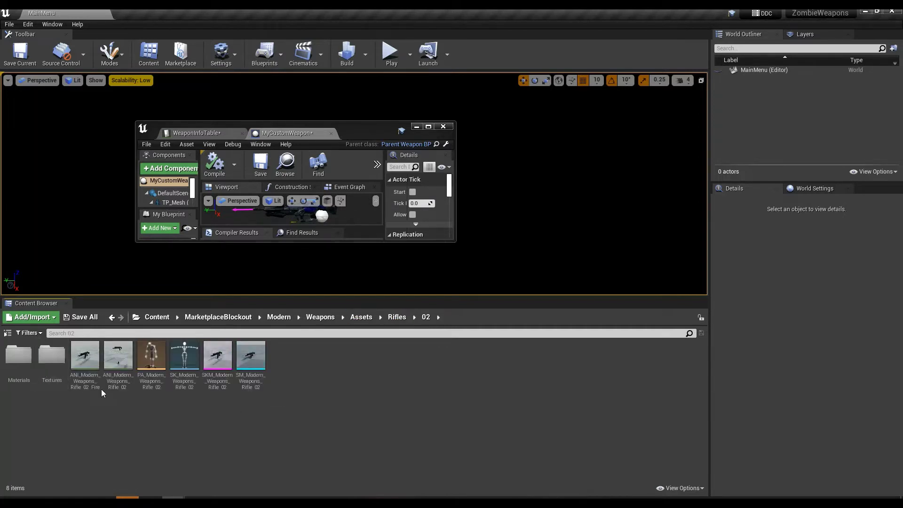
pyautogui.click(396, 318)
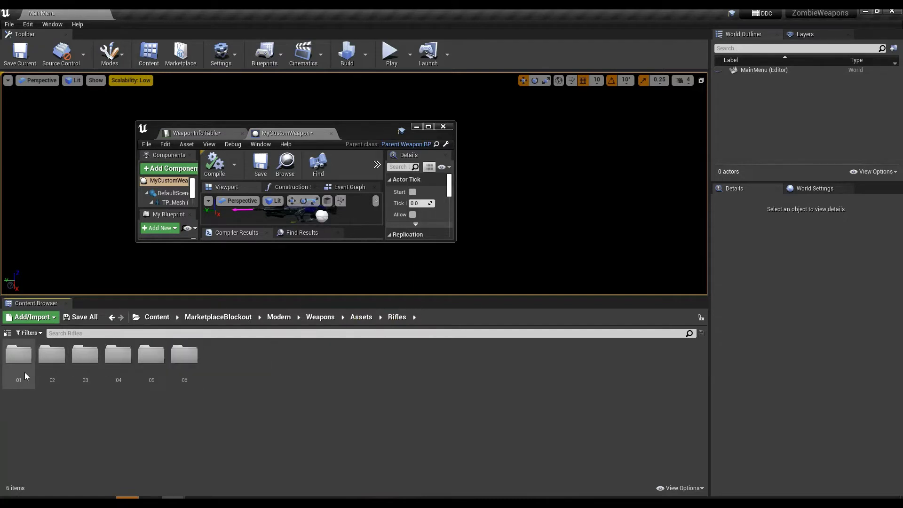
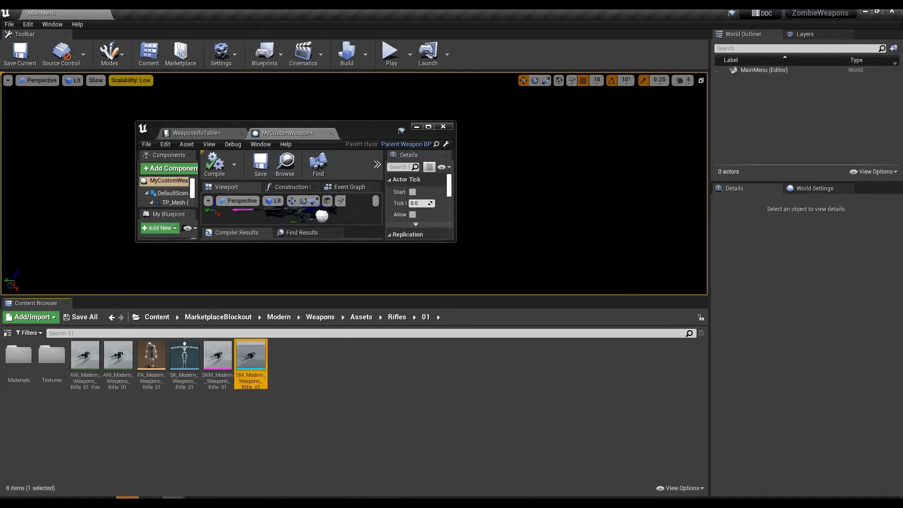
# - Bring the MyCustomWeapon Blueprint editor to the front and maximize it
pyautogui.moveTo(173, 497)
pyautogui.click(205, 476)
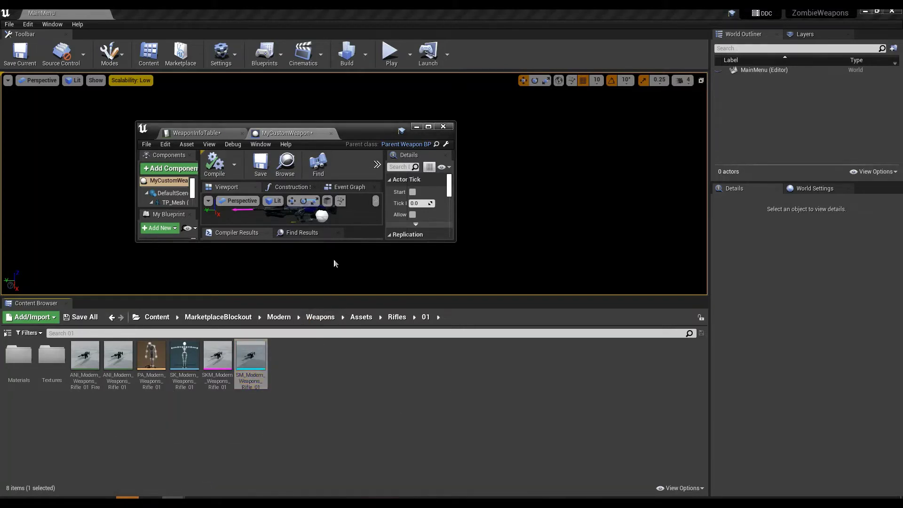
pyautogui.click(427, 127)
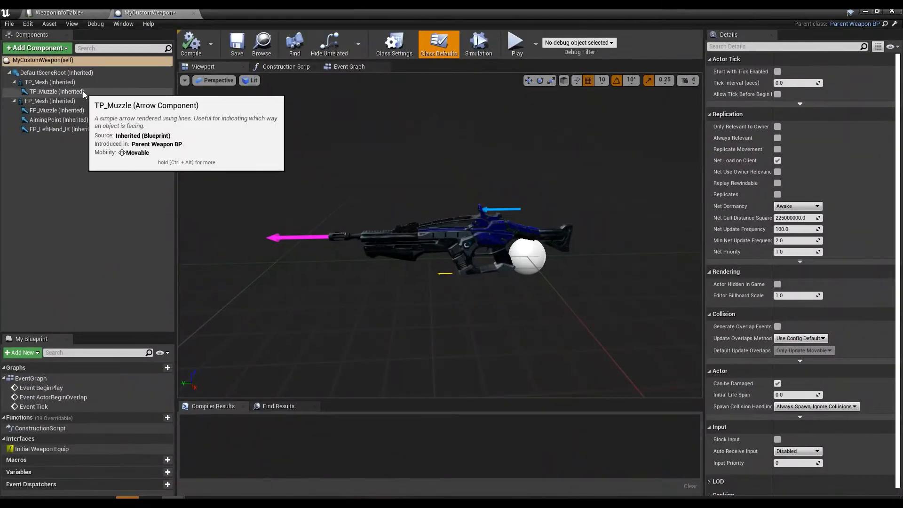
# - Add an SM_Modern_Weapons_Rifle_01 static mesh component under TP_Mesh
pyautogui.click(81, 85)
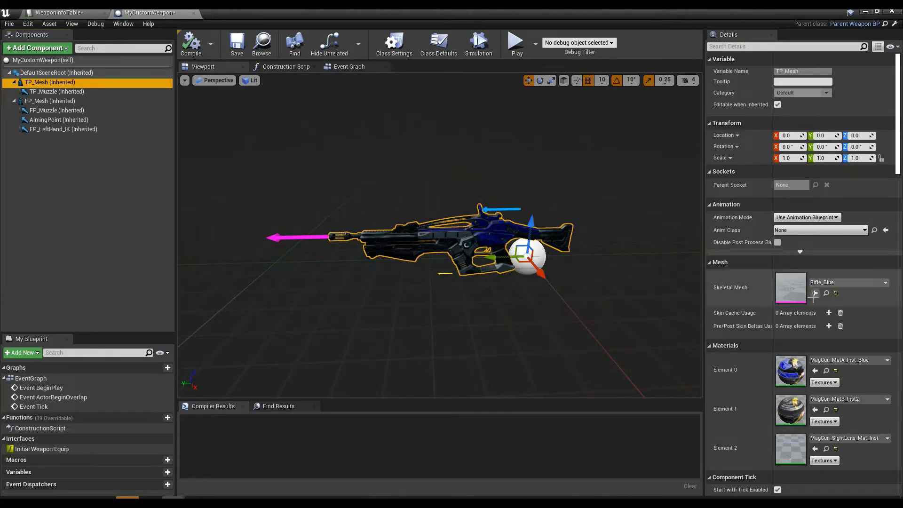
pyautogui.click(34, 49)
pyautogui.write('stat')
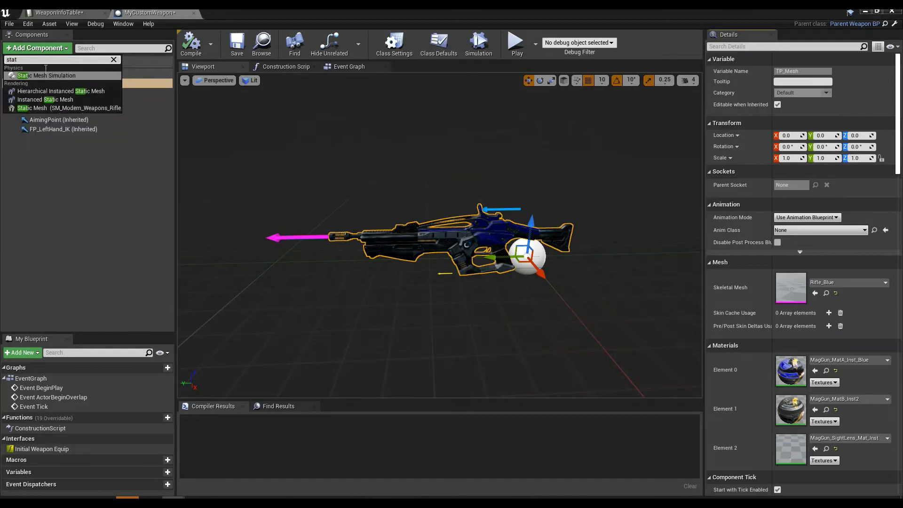
pyautogui.click(58, 109)
pyautogui.click(97, 185)
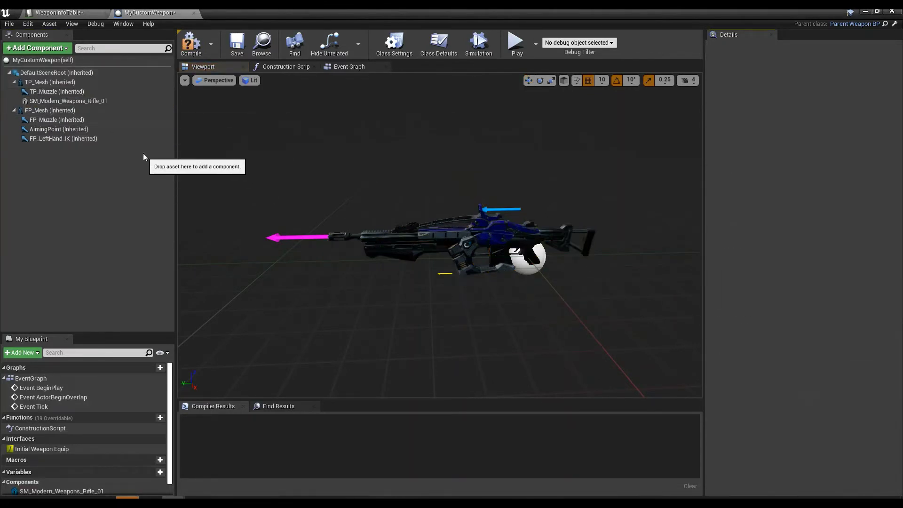
pyautogui.click(69, 93)
pyautogui.click(70, 83)
pyautogui.write('cisi')
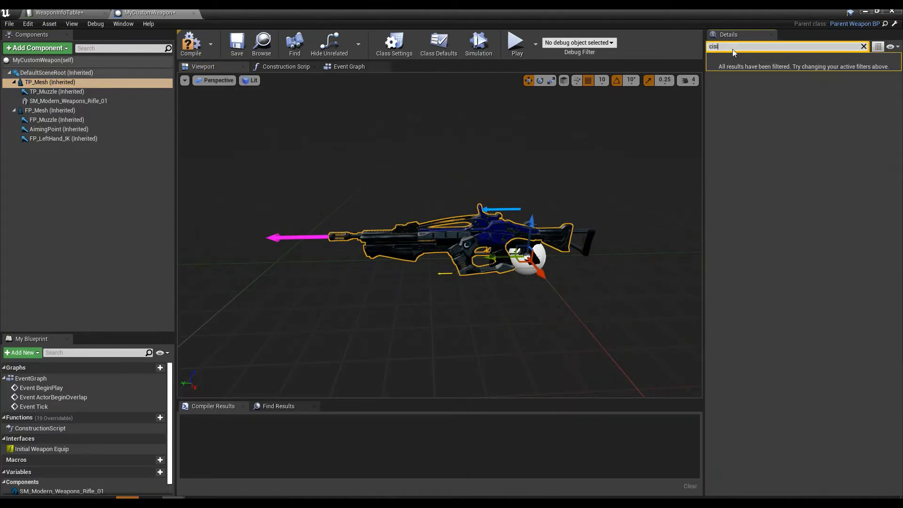
# - Filter Details by 'visi' and switch off TP_Mesh's Visible property
pyautogui.doubleClick(730, 47)
pyautogui.write('visi')
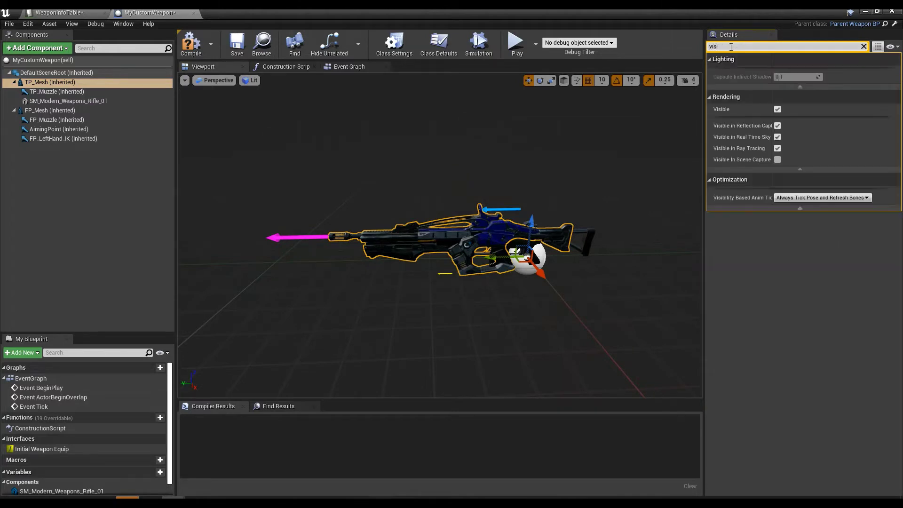
pyautogui.click(777, 110)
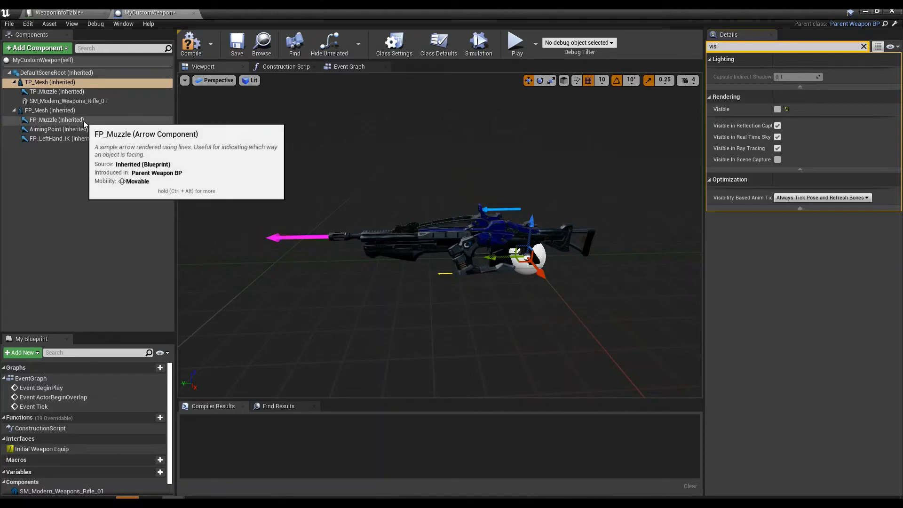
# - Slide the Rifle_01 mesh along the rifle's length, keeping it under TP_Mesh
pyautogui.click(92, 101)
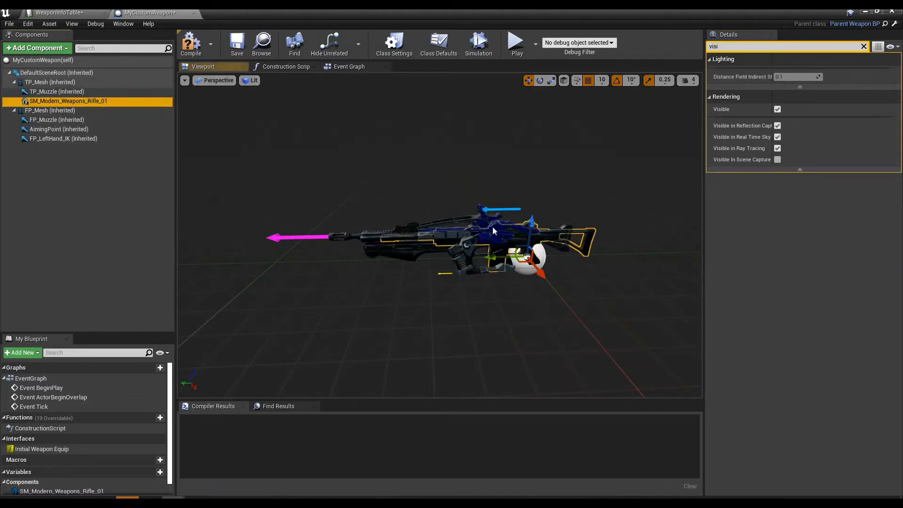
pyautogui.moveTo(463, 254); pyautogui.dragTo(457, 253)
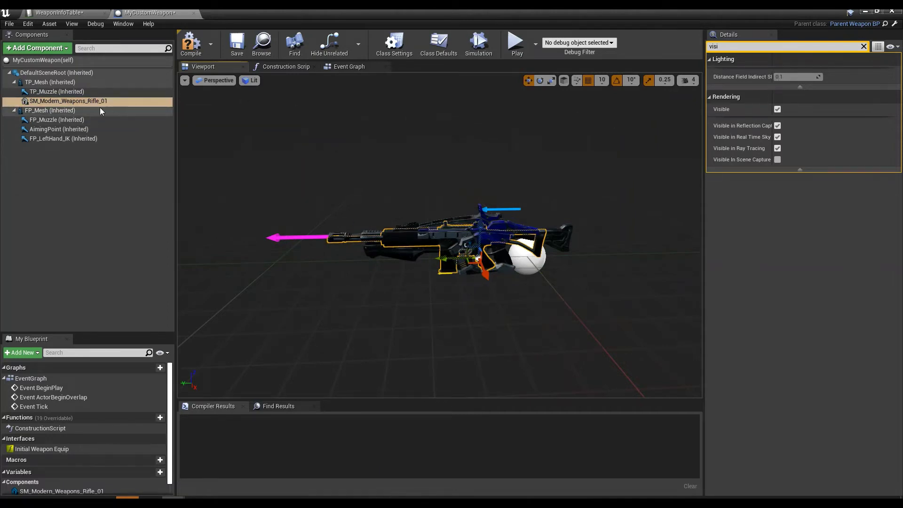
pyautogui.moveTo(78, 105); pyautogui.dragTo(78, 82)
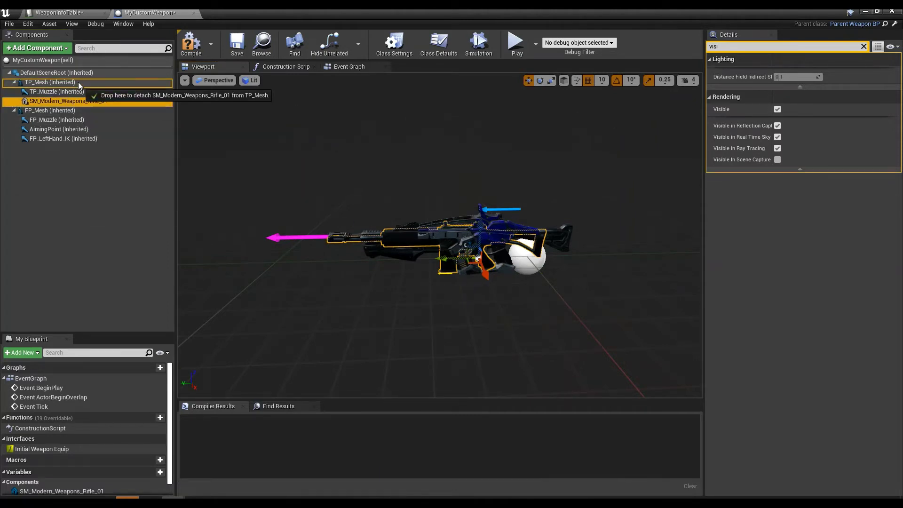
pyautogui.moveTo(78, 82); pyautogui.dragTo(75, 101)
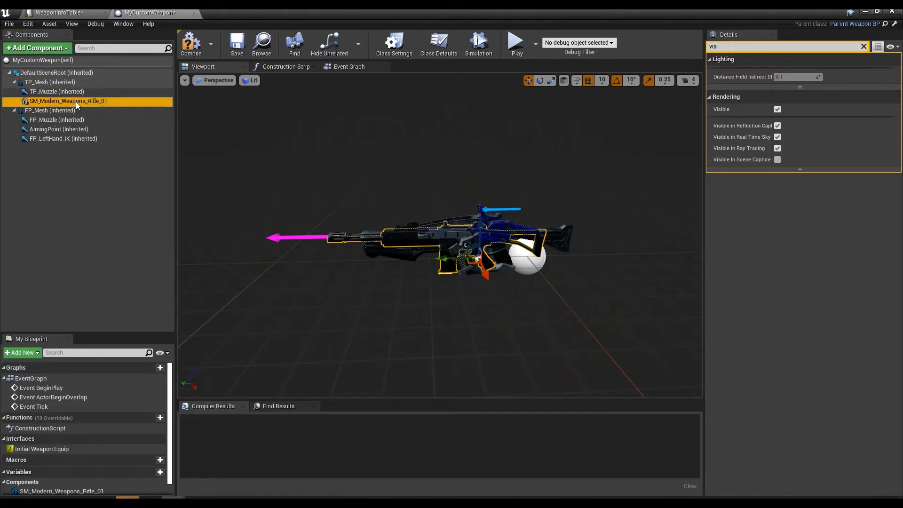
pyautogui.click(63, 90)
pyautogui.click(63, 82)
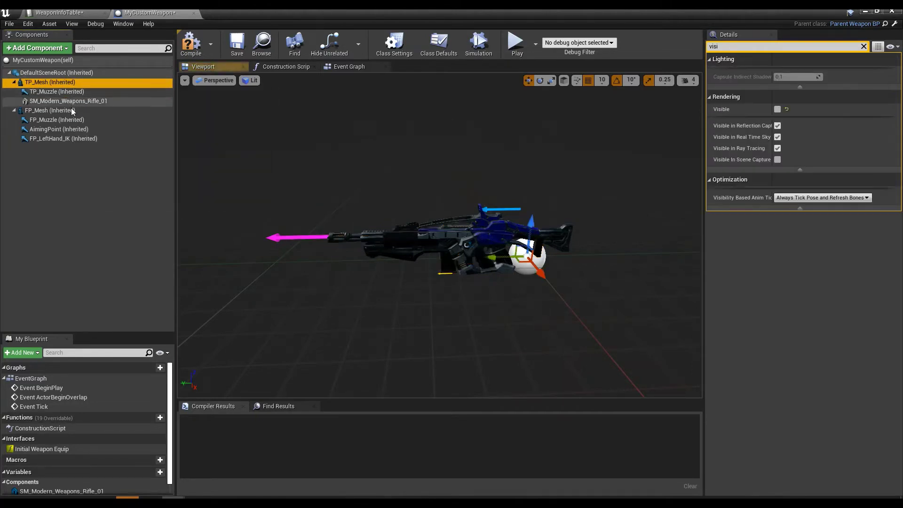
pyautogui.click(72, 109)
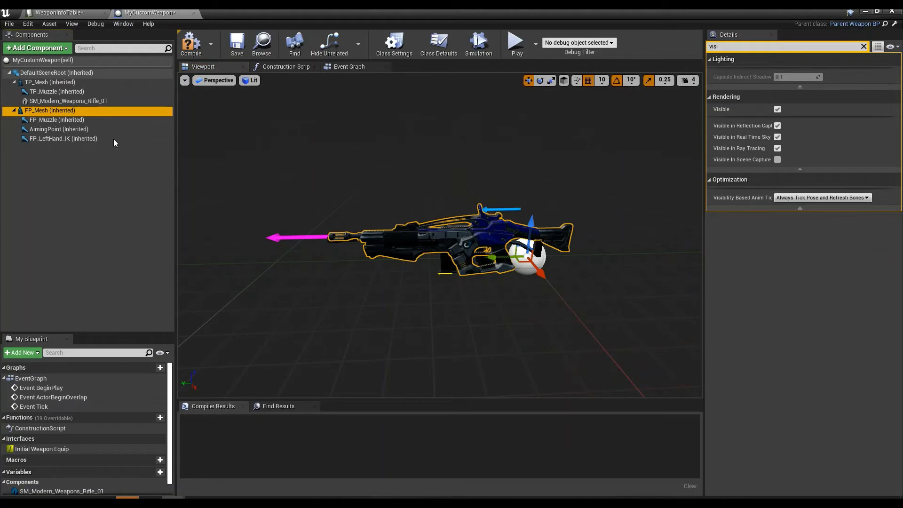
# - Add an SM_Modern_Weapons_Rifle_02 static mesh under FP_Mesh and slide it along the rifle
pyautogui.click(97, 102)
pyautogui.click(61, 113)
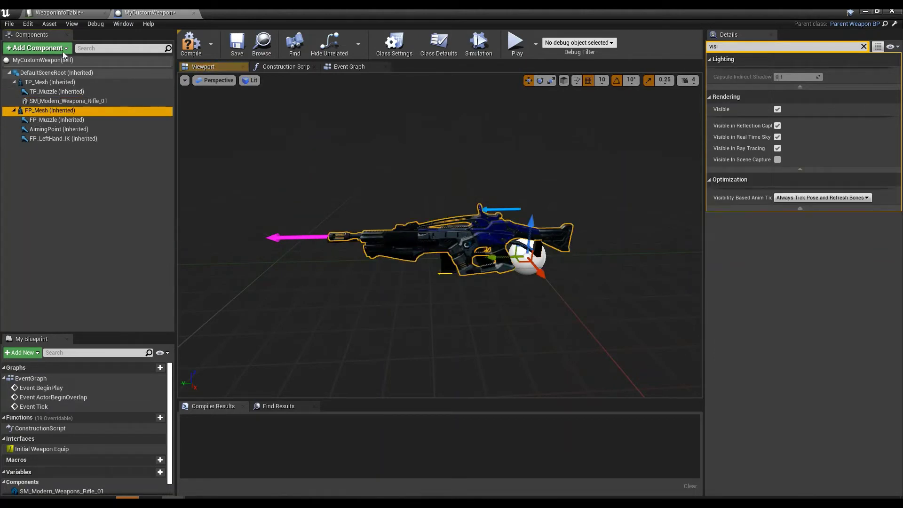
pyautogui.click(63, 49)
pyautogui.write('stat')
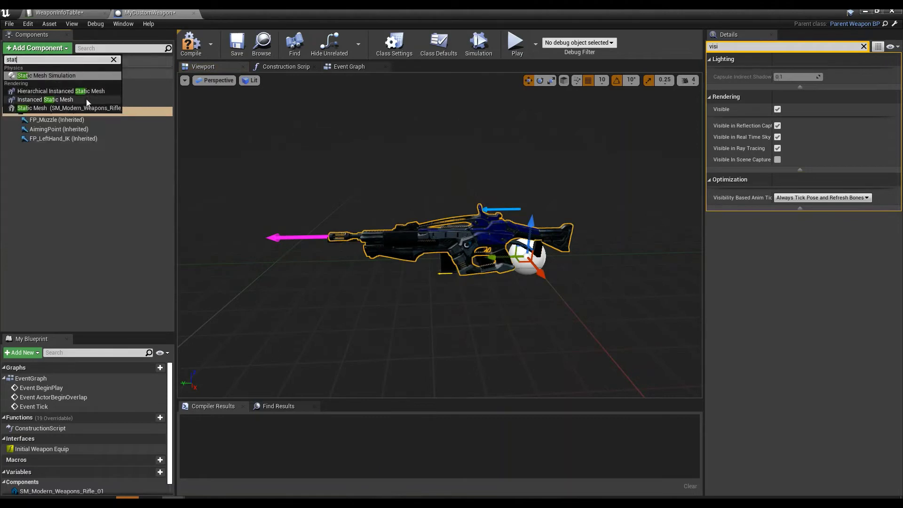
pyautogui.click(85, 107)
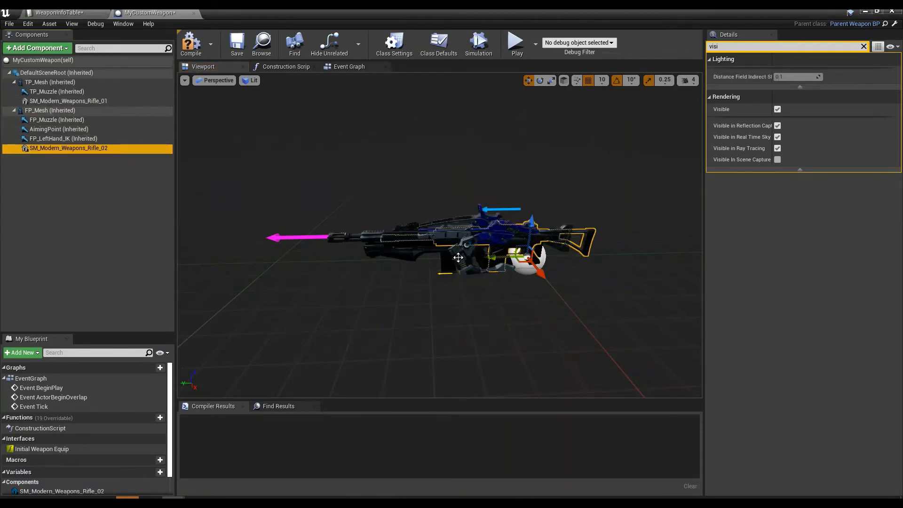
pyautogui.moveTo(495, 253); pyautogui.dragTo(450, 259)
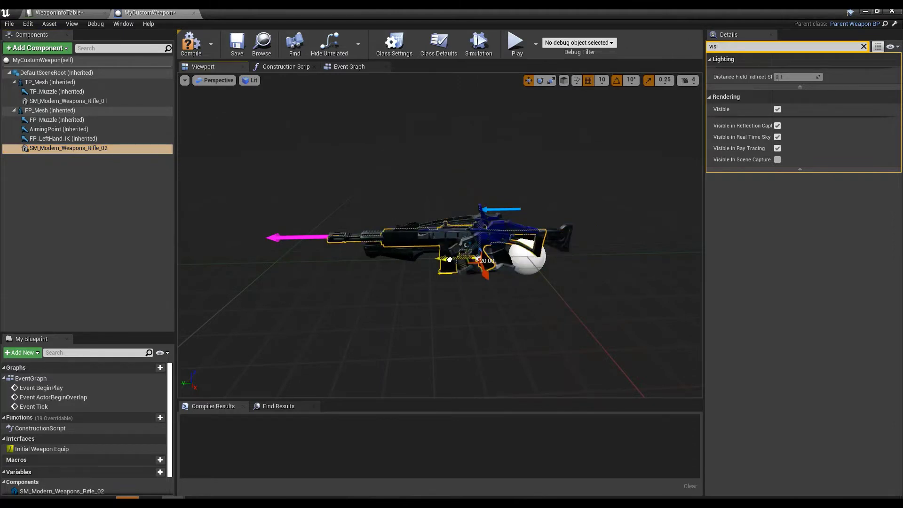
# - Hide FP_Mesh, then compile, save and close the MyCustomWeapon Blueprint
pyautogui.click(79, 112)
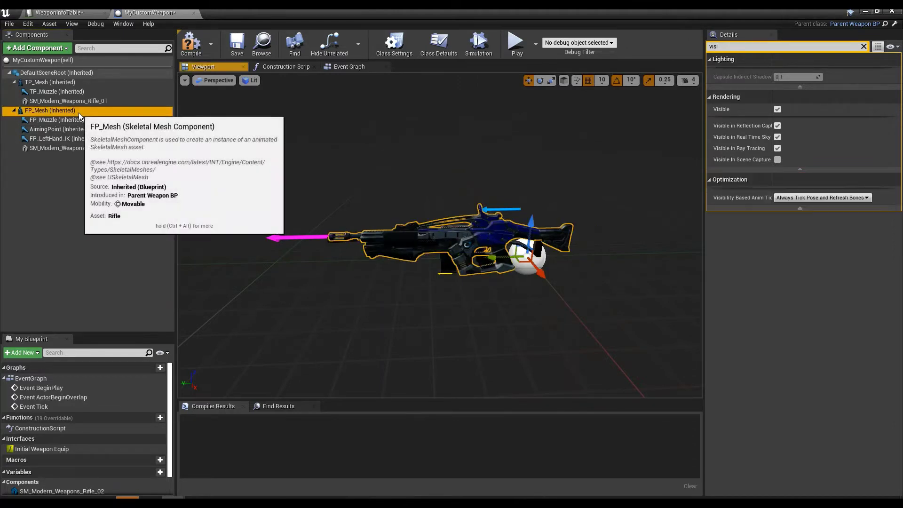
pyautogui.click(778, 109)
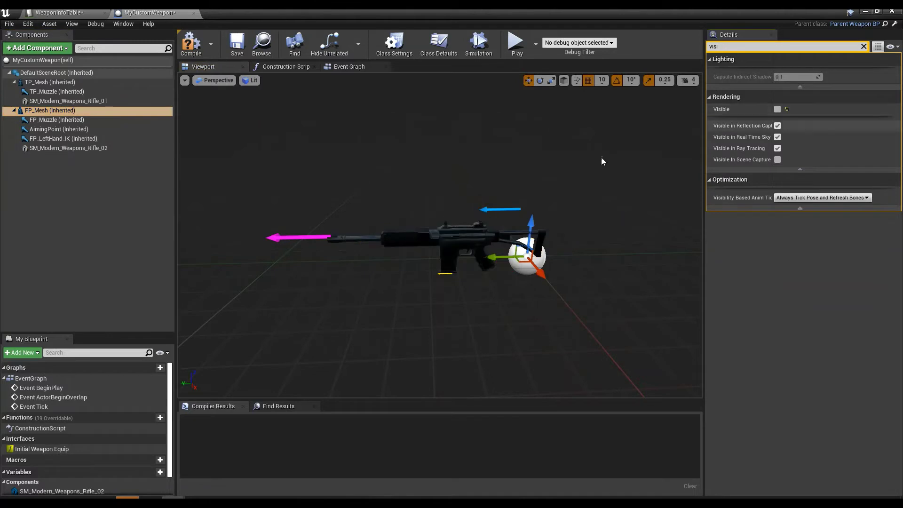
pyautogui.click(191, 43)
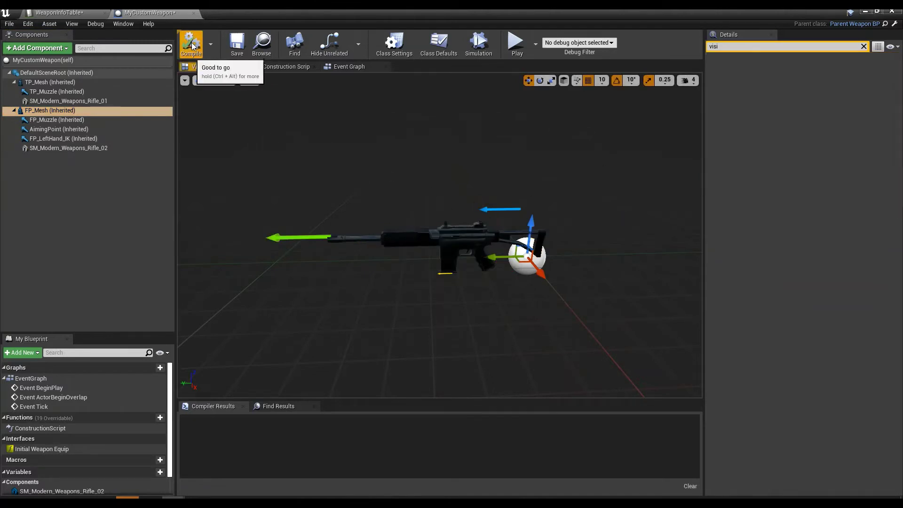
pyautogui.click(237, 47)
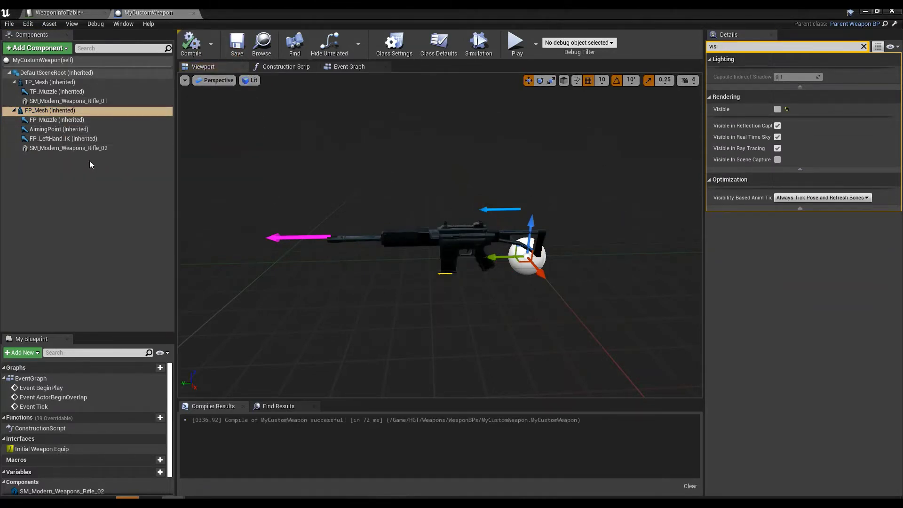
pyautogui.click(865, 11)
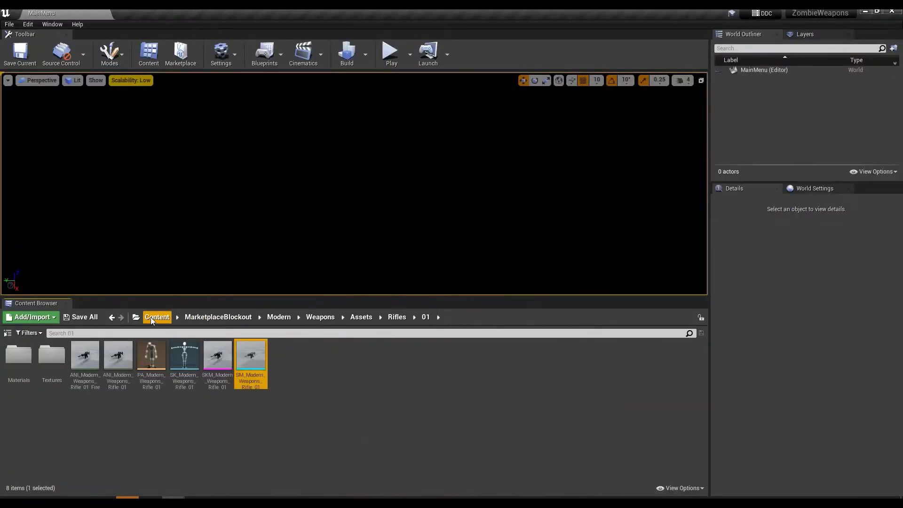
# - Open the Arena01 map from Content/HGT/Maps without saving the data table
pyautogui.click(150, 317)
pyautogui.doubleClick(54, 374)
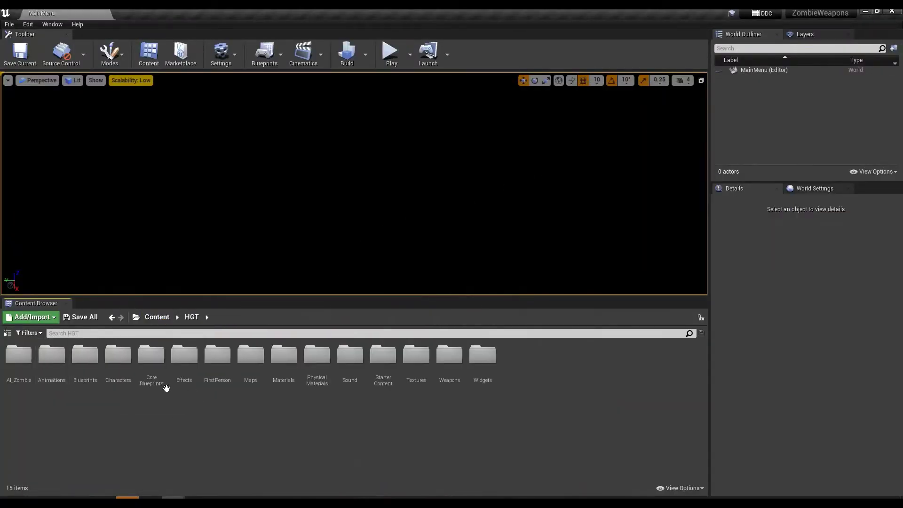
pyautogui.doubleClick(252, 361)
pyautogui.doubleClick(21, 376)
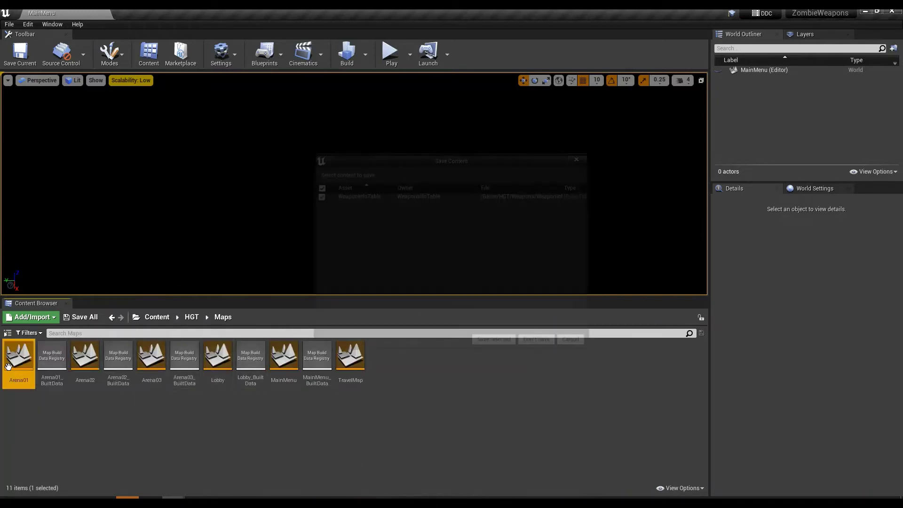
pyautogui.click(538, 342)
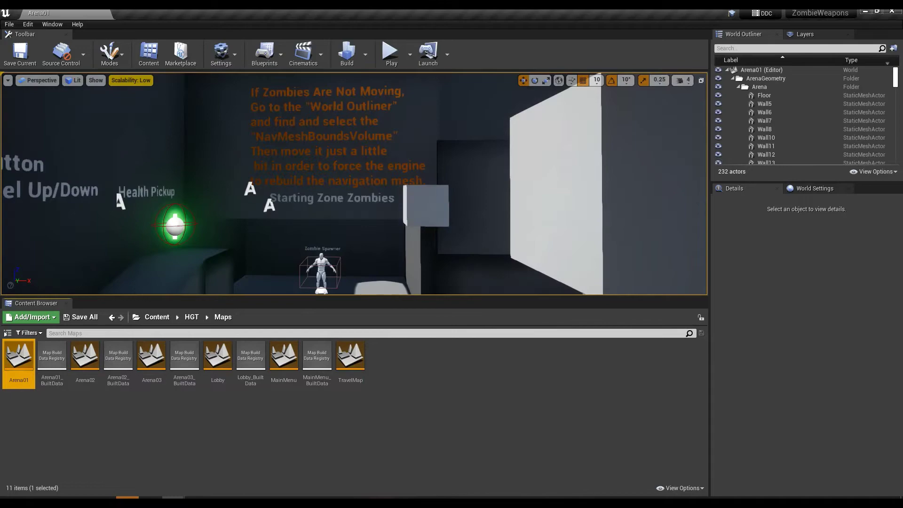
# - Select the MyCustomWeapon display name in WeaponInfoTable and float that window over the level
pyautogui.moveTo(173, 497)
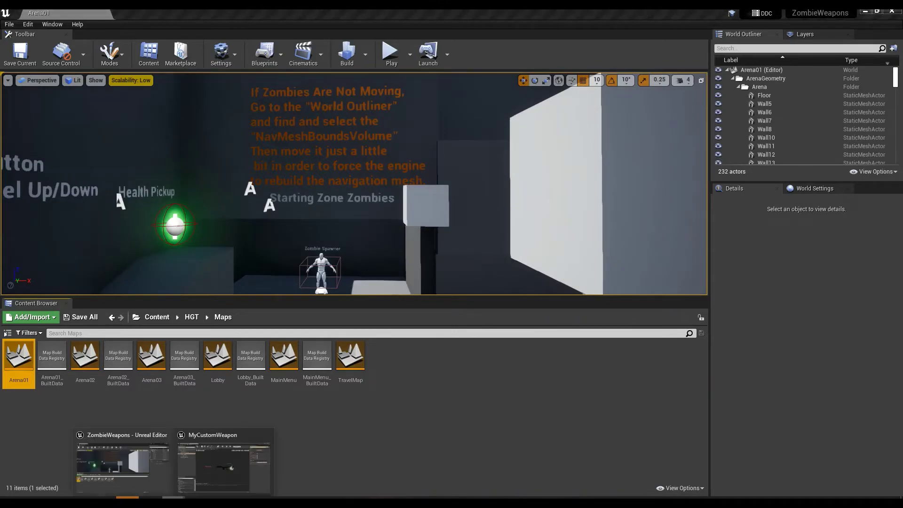
pyautogui.click(205, 483)
pyautogui.click(70, 12)
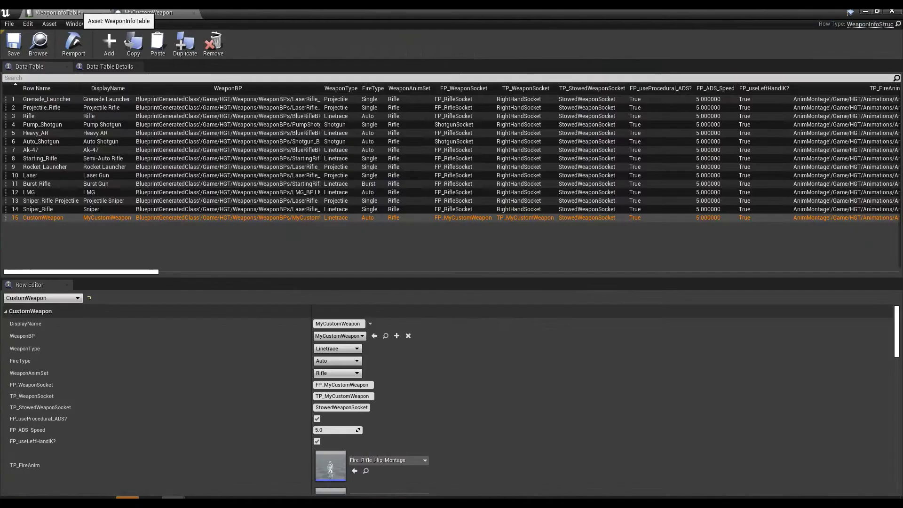
pyautogui.click(338, 324)
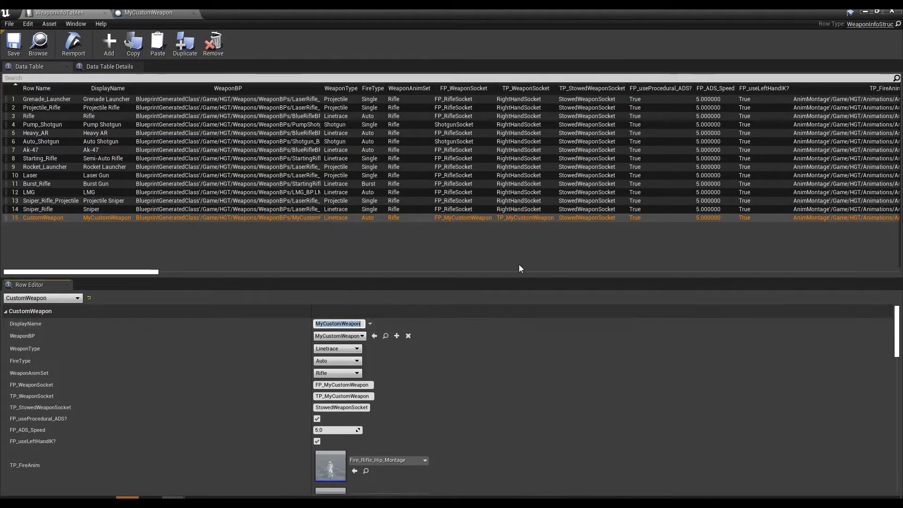
pyautogui.click(877, 11)
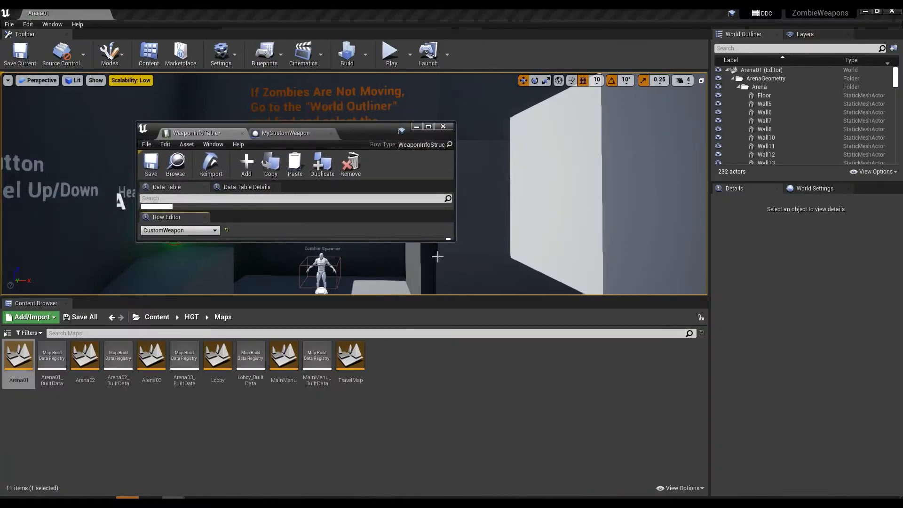
pyautogui.moveTo(437, 256); pyautogui.dragTo(437, 256, button='right')
# - Set WallWeapon3's Weapon Row Name to MyCustomWeapon, close the data table, and enlarge the level view
pyautogui.click(553, 204)
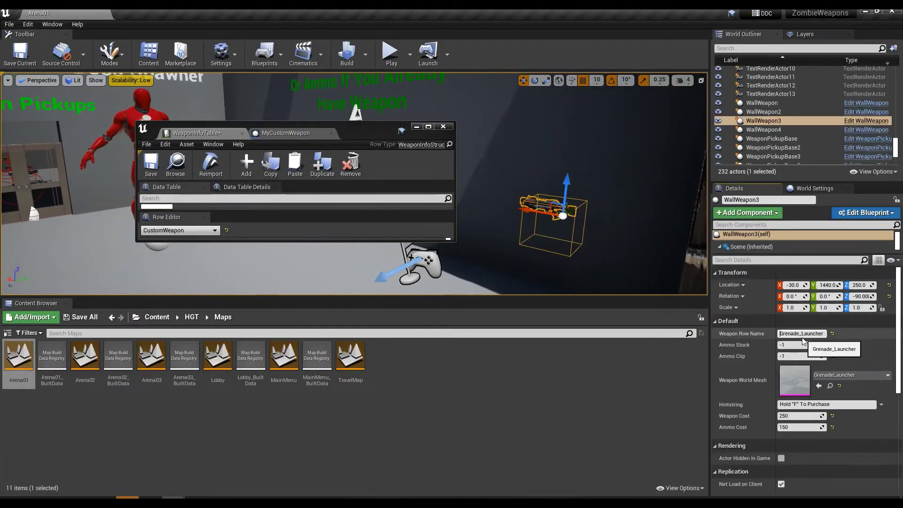
pyautogui.write('MyCustomWeapon')
pyautogui.press('Return')
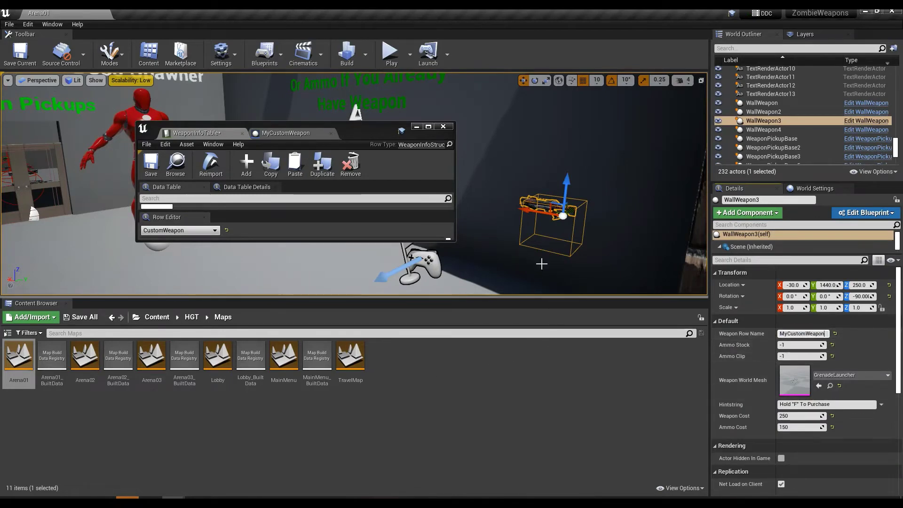
pyautogui.click(416, 127)
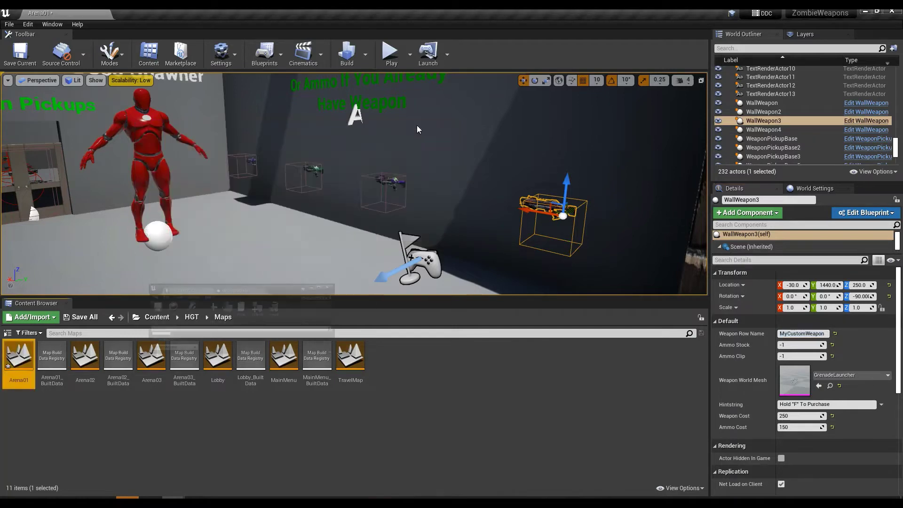
pyautogui.moveTo(393, 296); pyautogui.dragTo(394, 381)
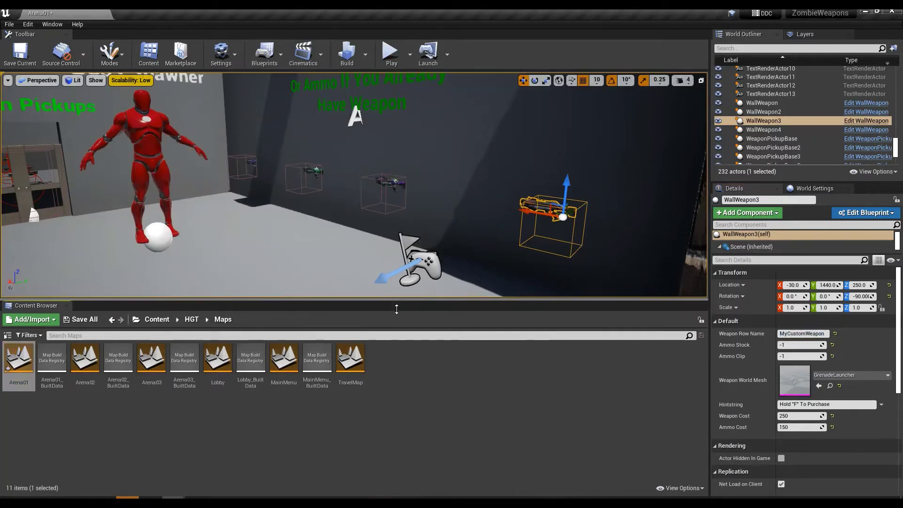
# - Play-test Arena01, buy the wall weapon, find it won't fire, and fire the semi-auto rifle instead
pyautogui.click(388, 53)
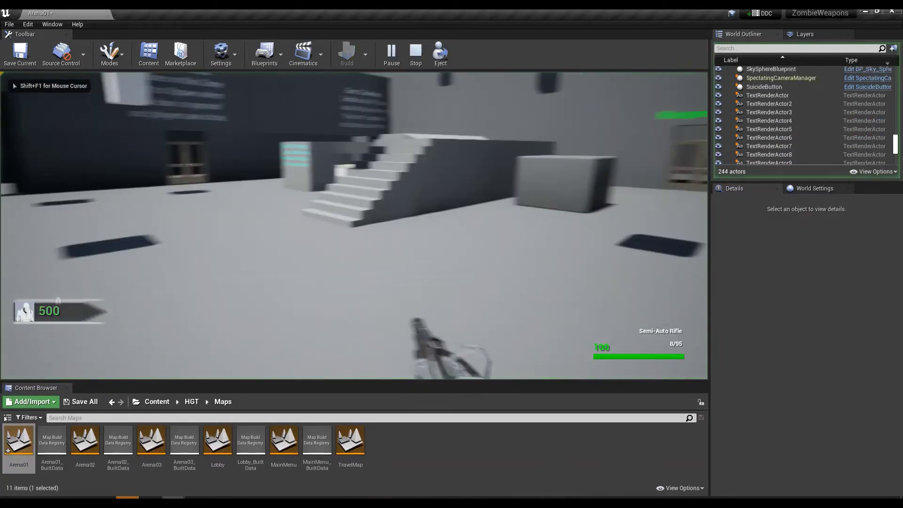
pyautogui.press('w')
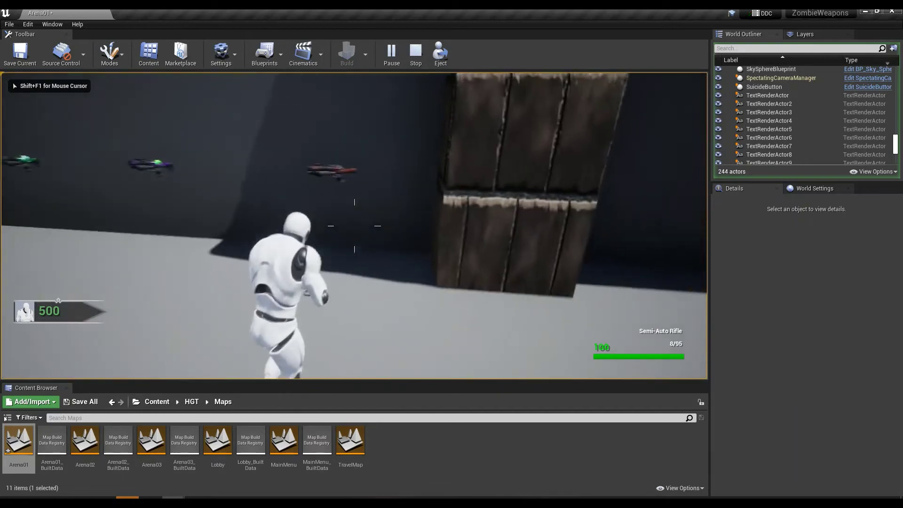
pyautogui.press('f')
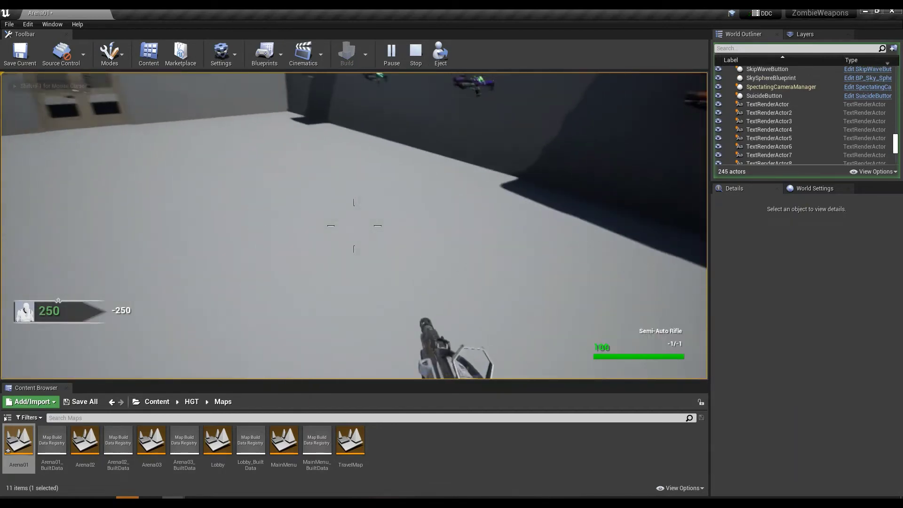
pyautogui.click(353, 226)
pyautogui.click(353, 225)
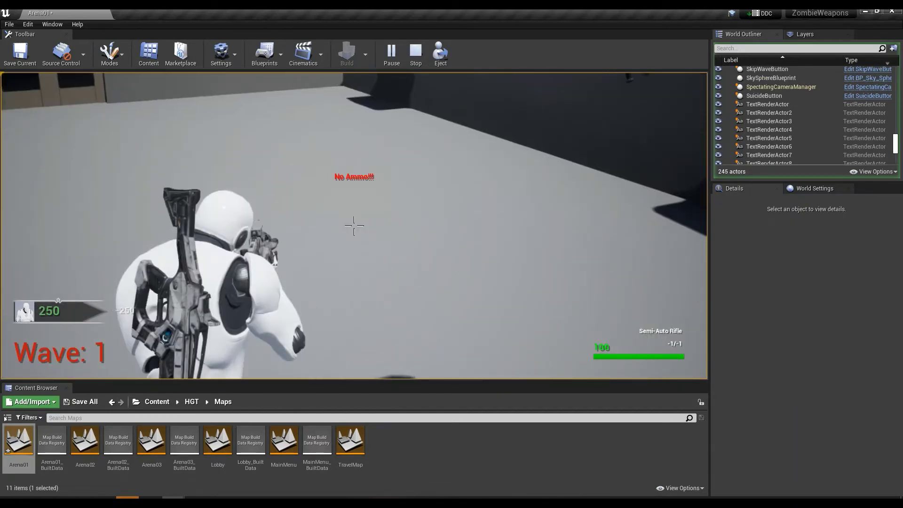
pyautogui.press('r')
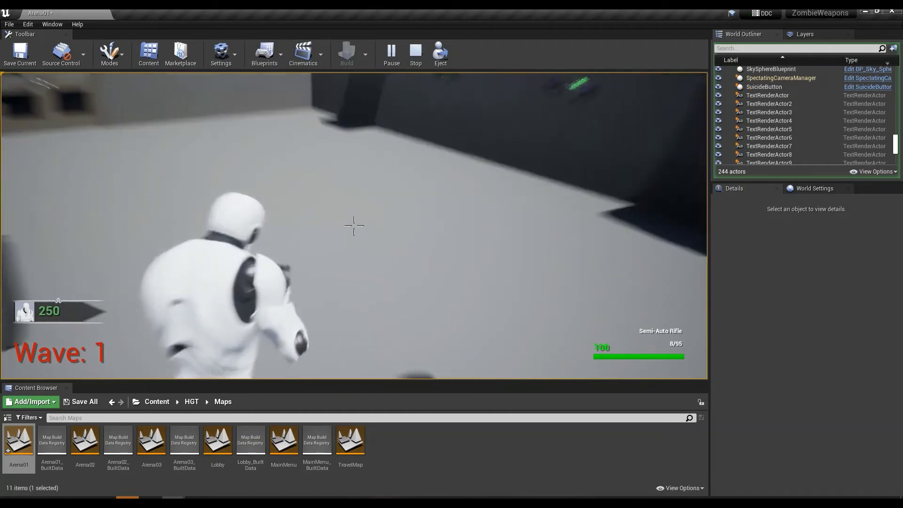
pyautogui.click(353, 226)
pyautogui.press('Escape')
# - Check the rifle mesh in MyCustomWeapon, save WeaponInfoTable, and return to the Arena01 level
pyautogui.hotkey('alt', 'Tab')
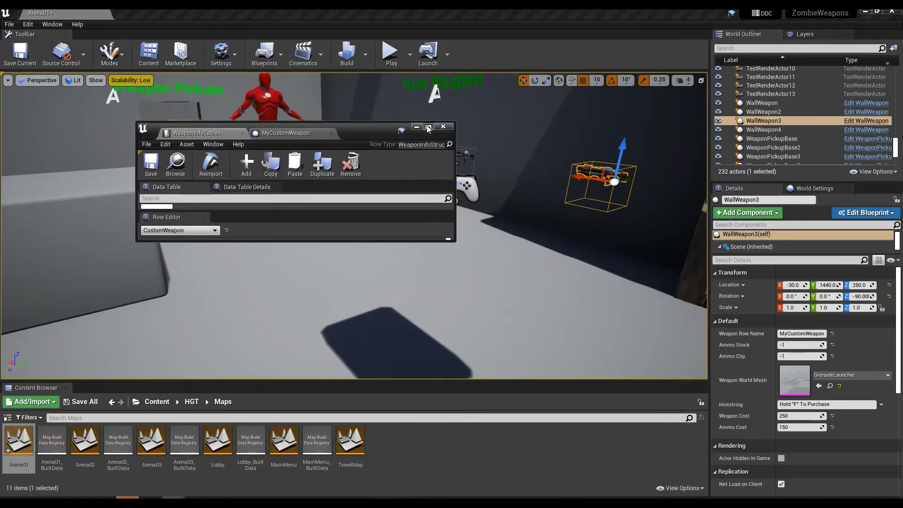
pyautogui.click(428, 127)
pyautogui.click(168, 15)
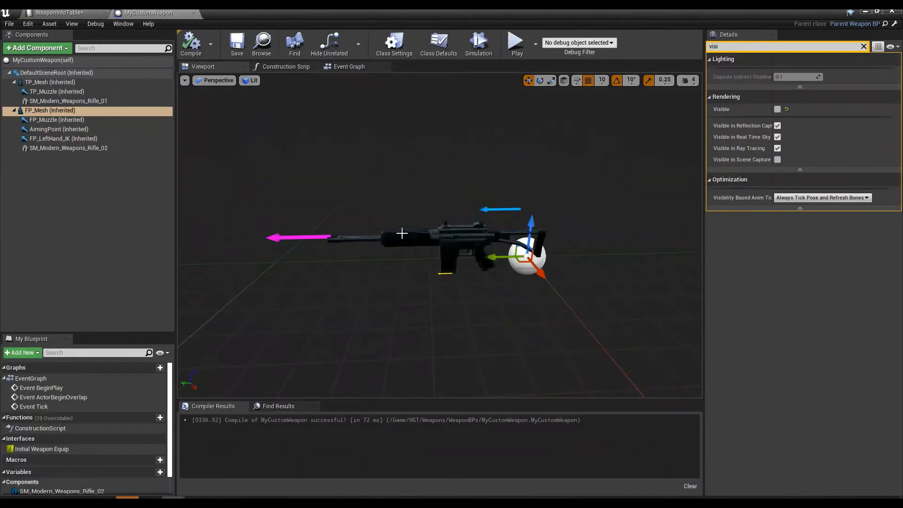
pyautogui.click(402, 233)
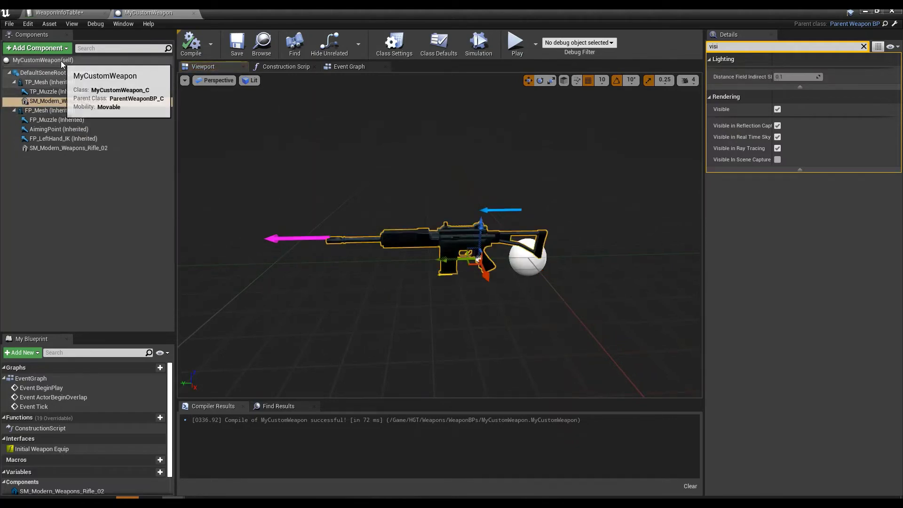
pyautogui.click(73, 14)
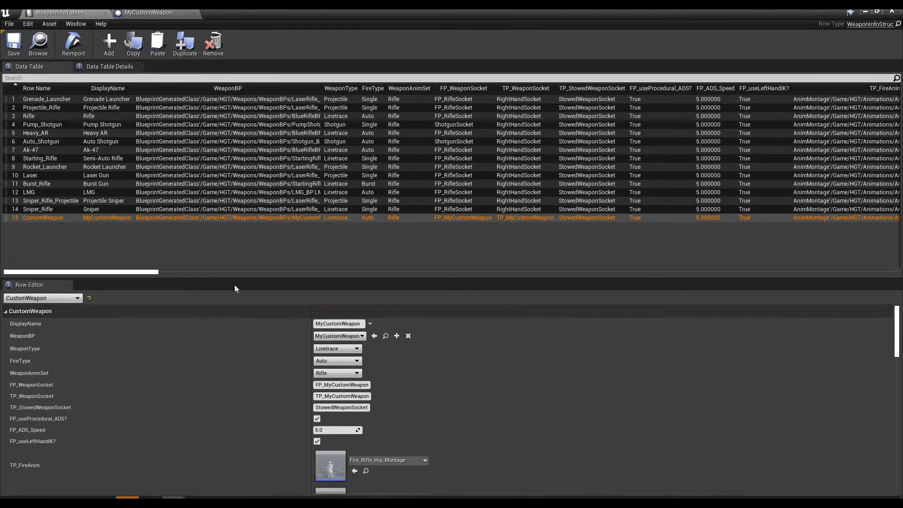
pyautogui.hotkey('ctrl', 's')
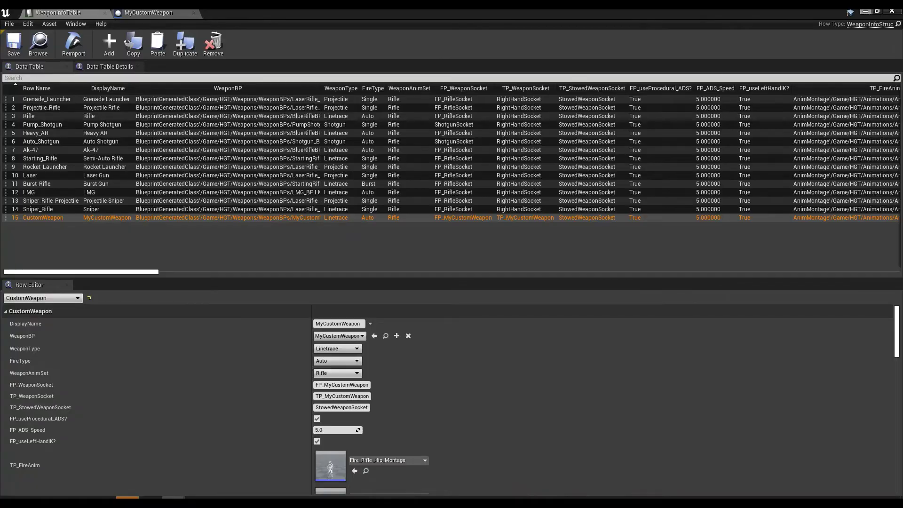
pyautogui.hotkey('alt', 'Tab')
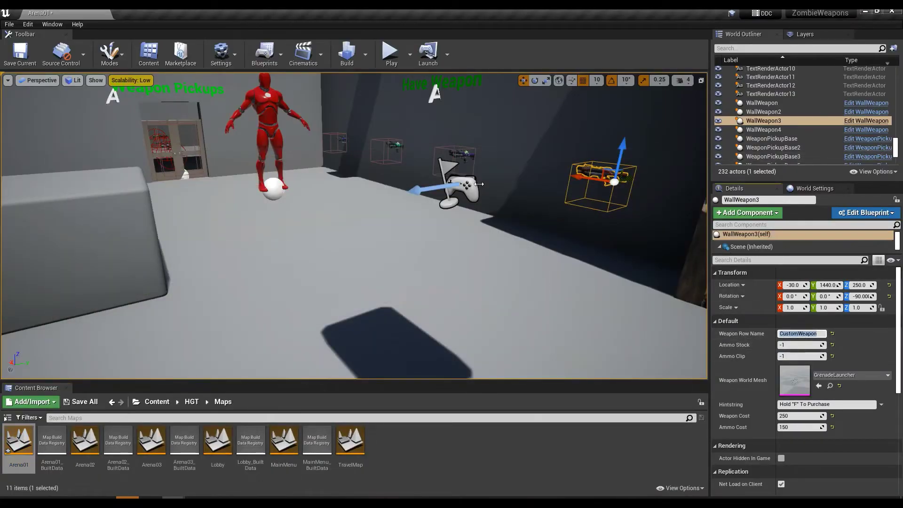
# - Start another play-test, buy MyCustomWeapon from the wall, and fire and reload it
pyautogui.click(393, 50)
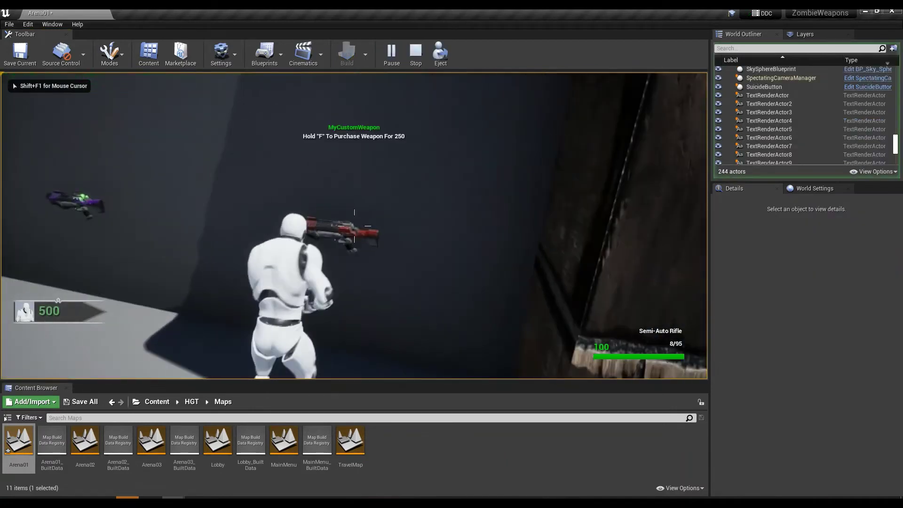
pyautogui.press('f')
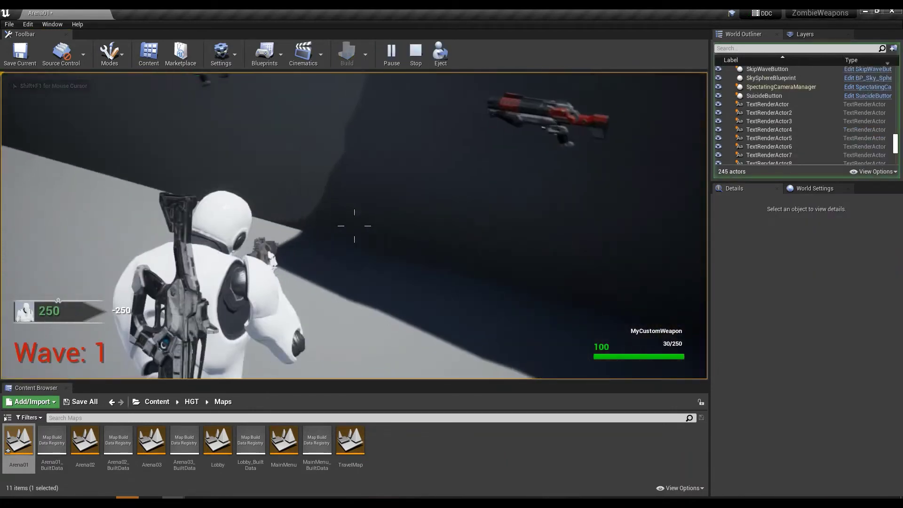
pyautogui.click(354, 226)
pyautogui.click(354, 226)
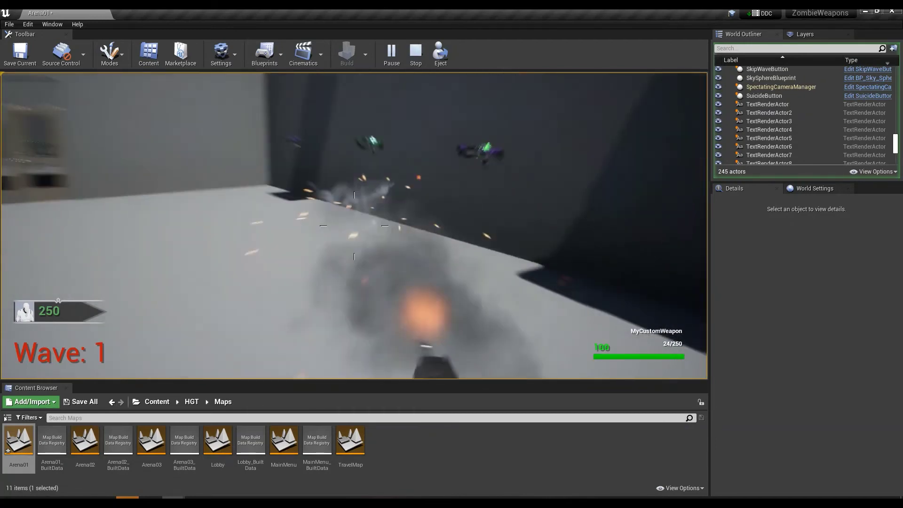
pyautogui.press('r')
pyautogui.click(355, 226)
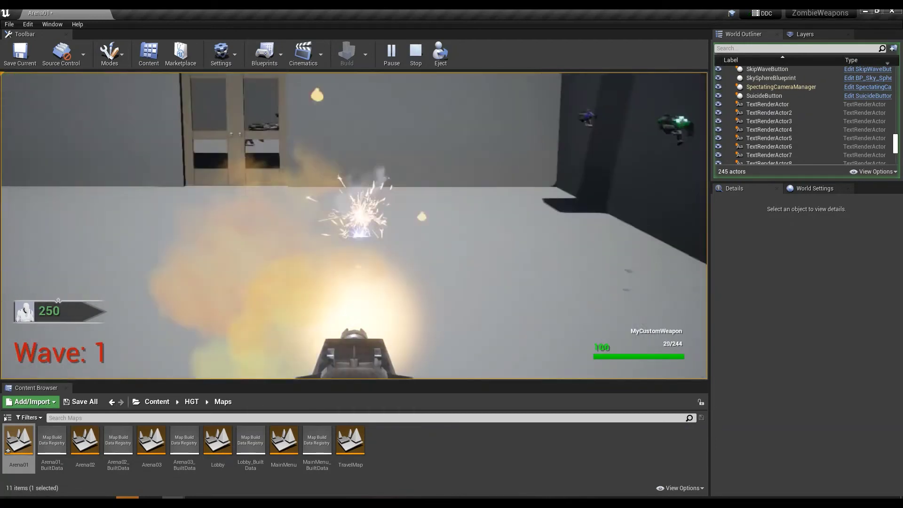
# - Switch to third-person view, shoot the wooden wall and zombies, then stop the play-test
pyautogui.press('v')
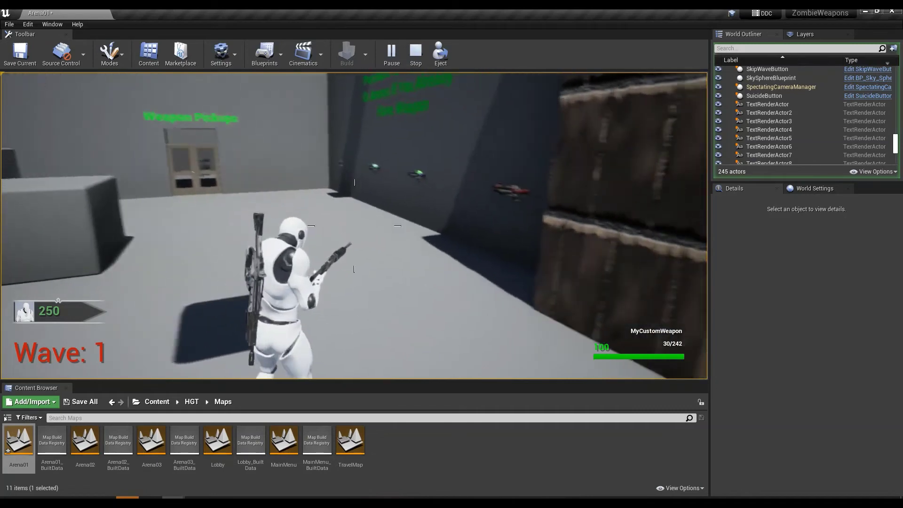
pyautogui.click(354, 226)
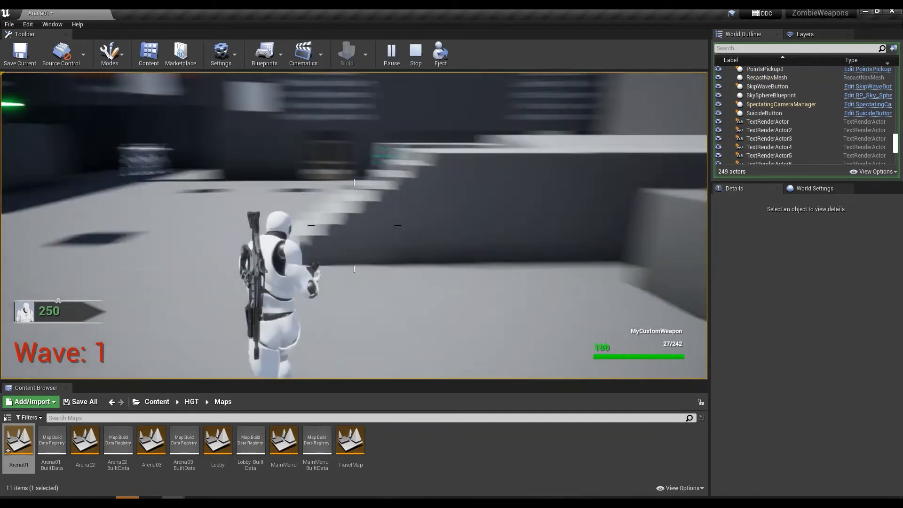
pyautogui.click(354, 226)
pyautogui.click(354, 226)
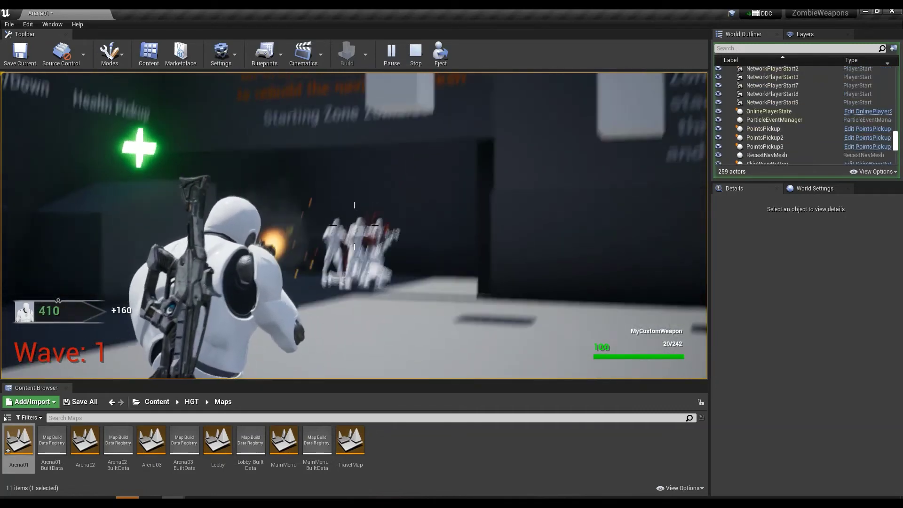
pyautogui.press('Escape')
pyautogui.moveTo(7, 203); pyautogui.dragTo(19, 203, button='right')
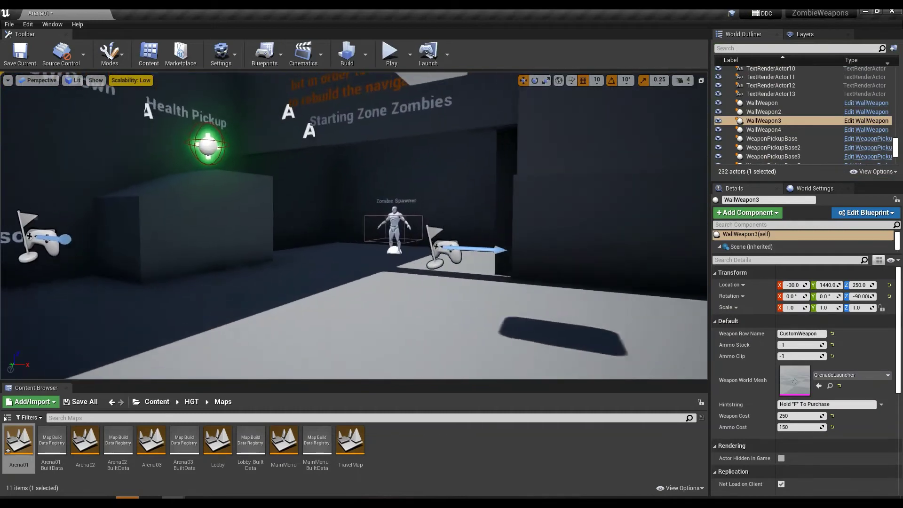
# - Close the WeaponInfoTable tab, recompile and close MyCustomWeapon, and go up to the HGT folder
pyautogui.press('Delete')
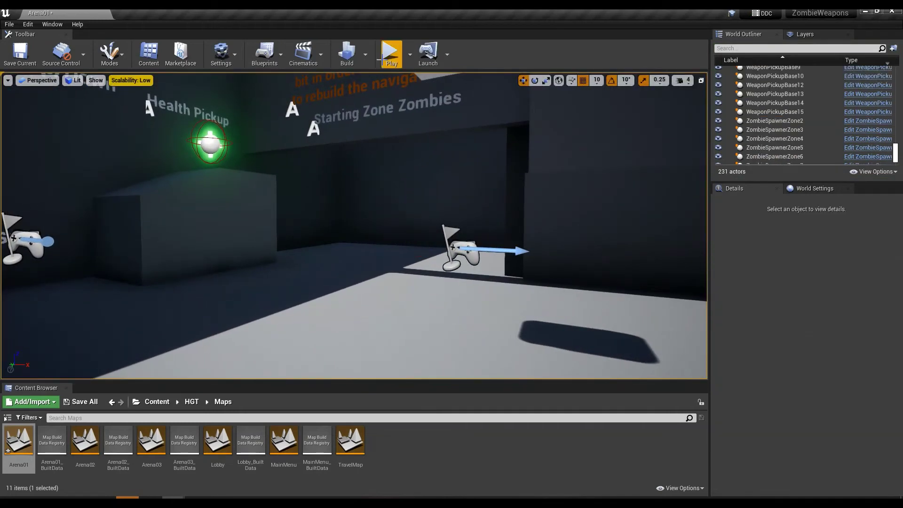
pyautogui.hotkey('alt', 'Tab')
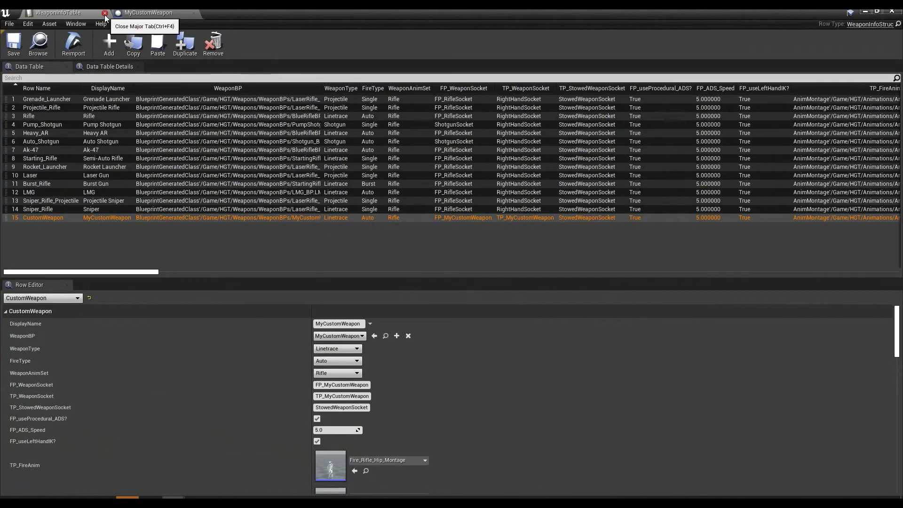
pyautogui.click(104, 13)
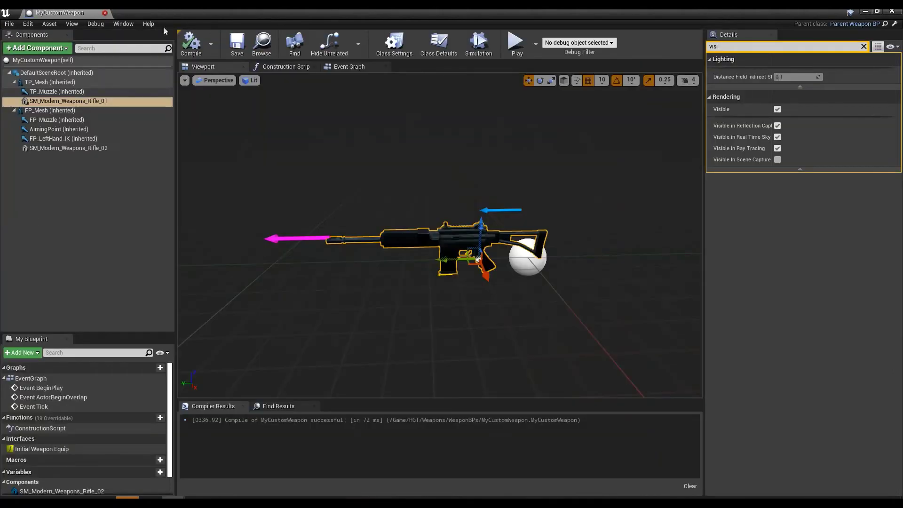
pyautogui.click(191, 42)
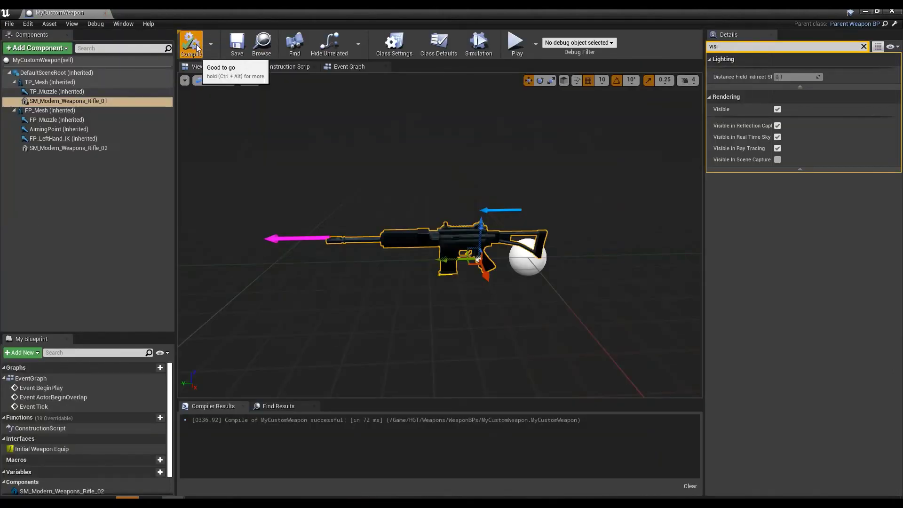
pyautogui.click(105, 13)
pyautogui.hotkey('alt', 'Left')
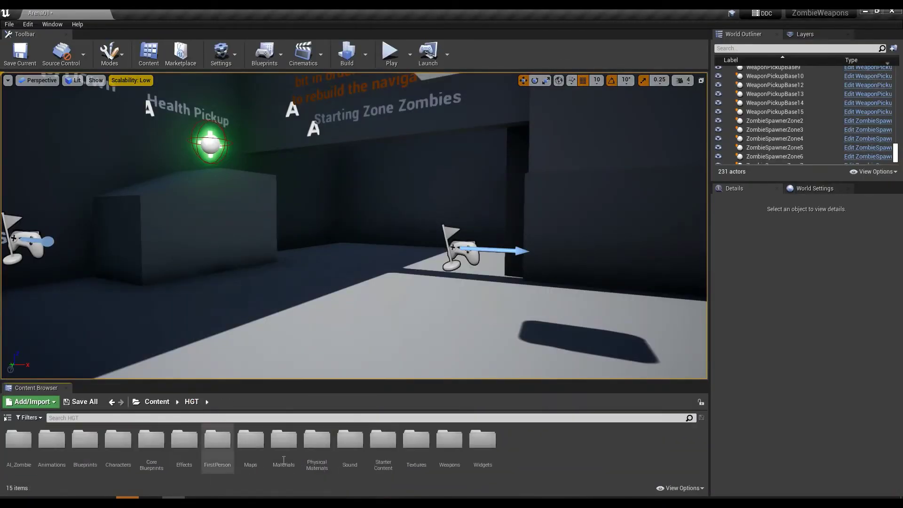
# - Filter HGT by 'ue4', open UE4_Mannequin_Skeleton, and scroll to the custom weapon sockets
pyautogui.write('ue4')
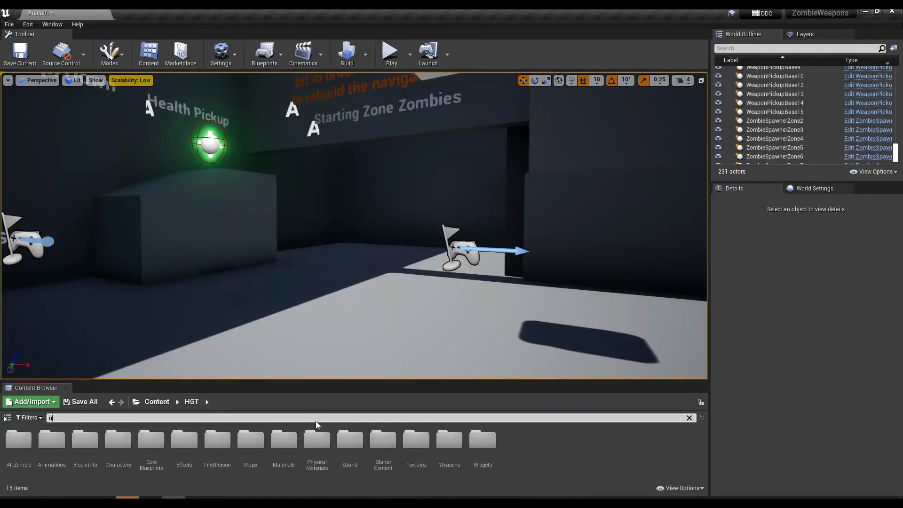
pyautogui.doubleClick(515, 449)
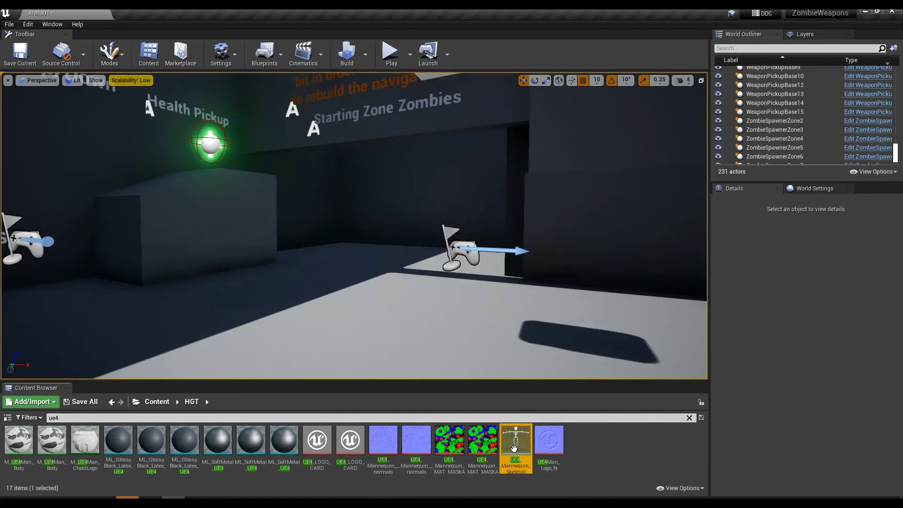
pyautogui.scroll(-5, 141, 292)
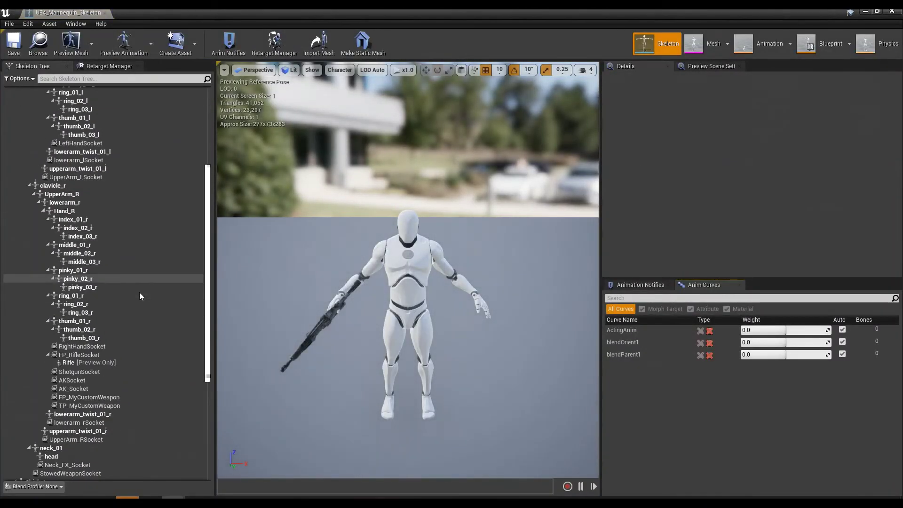
pyautogui.scroll(-5, 131, 319)
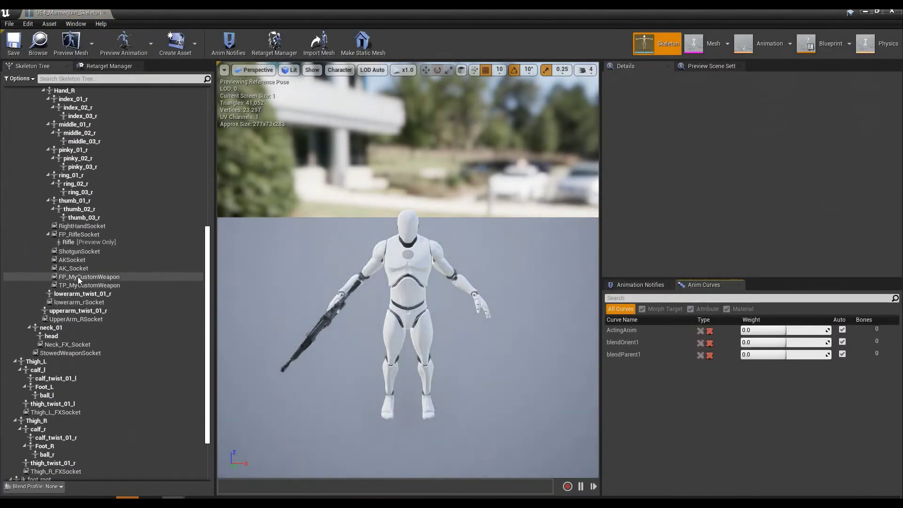
# - Float the skeleton editor on the right and widen its bone tree and preview panels
pyautogui.click(876, 11)
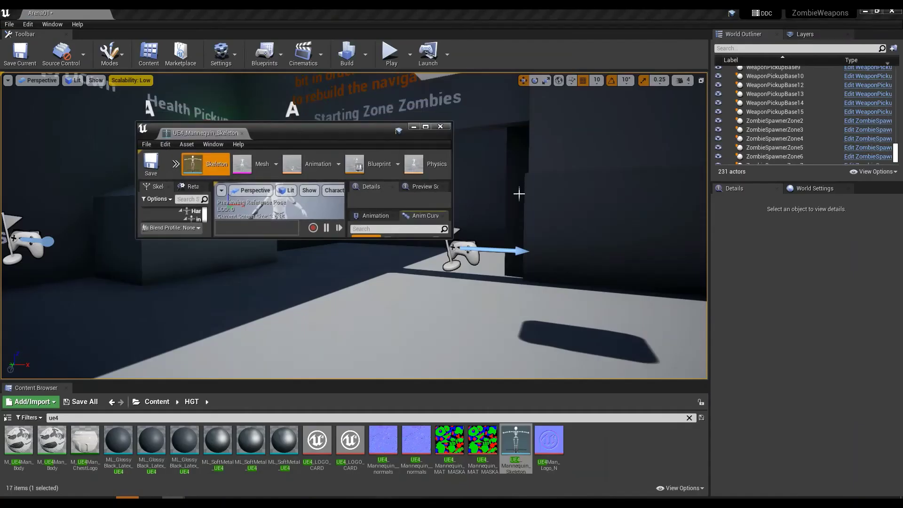
pyautogui.moveTo(315, 140)
pyautogui.mouseDown()
pyautogui.moveTo(691, 227)
pyautogui.moveTo(668, 9)
pyautogui.mouseUp()
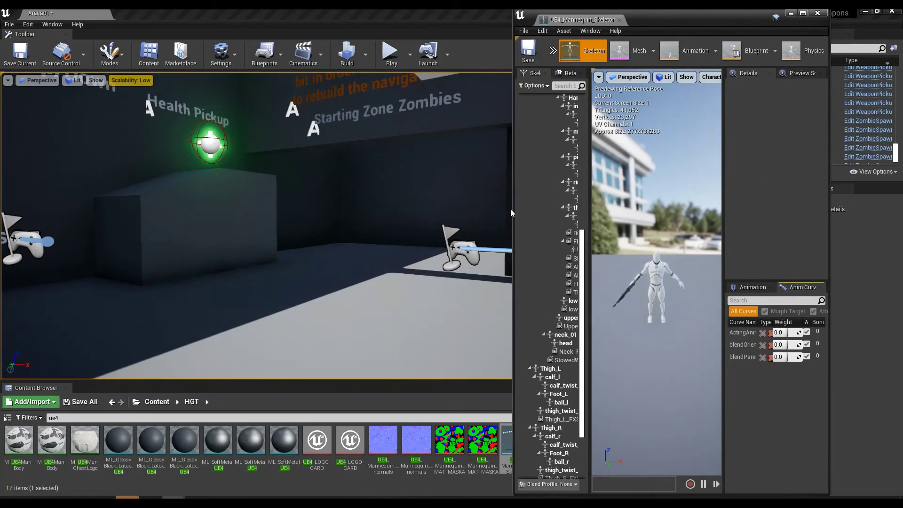
pyautogui.moveTo(513, 210); pyautogui.dragTo(381, 337)
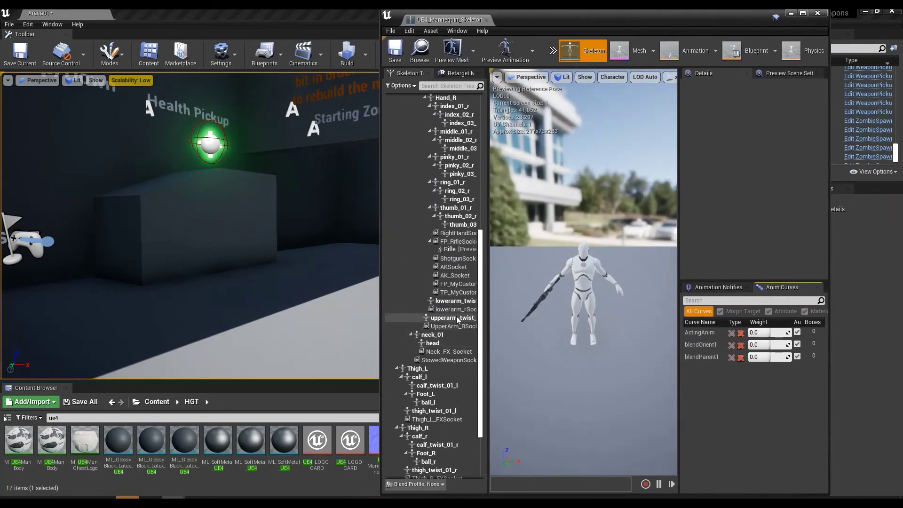
pyautogui.moveTo(489, 326); pyautogui.dragTo(519, 324)
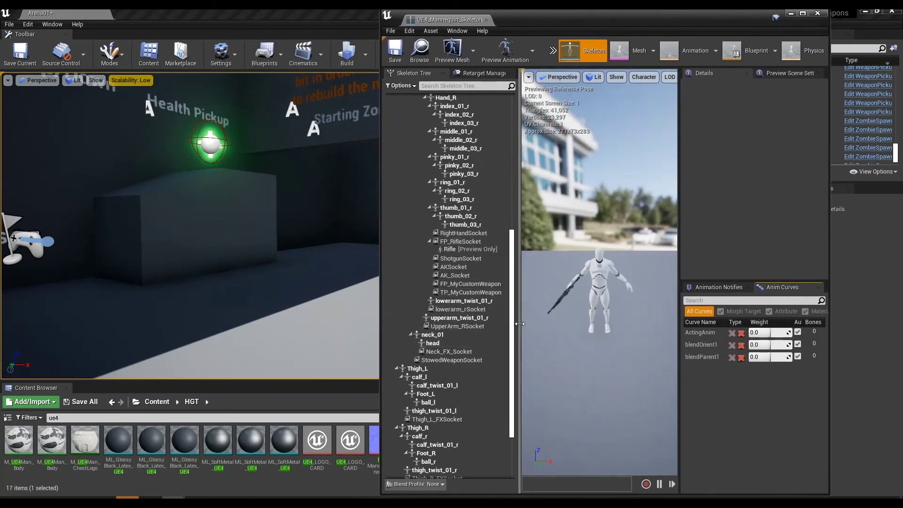
pyautogui.moveTo(679, 245); pyautogui.dragTo(774, 247)
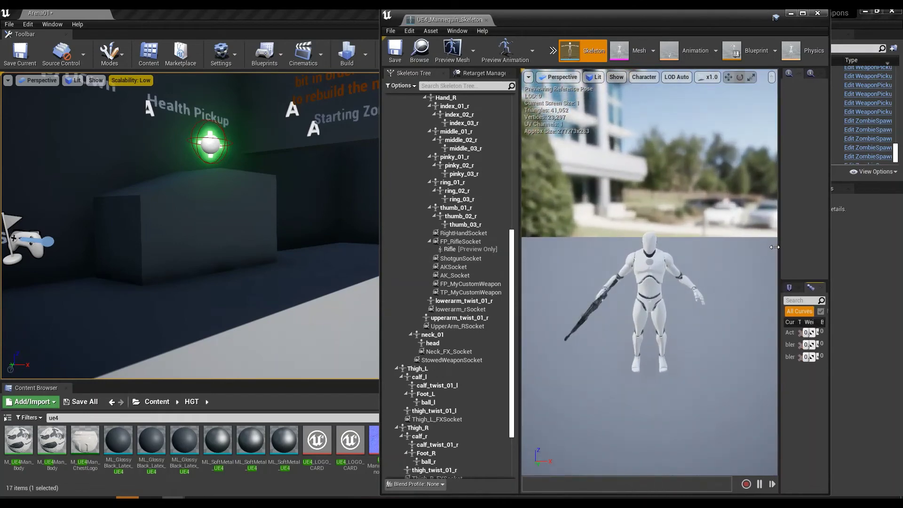
pyautogui.moveTo(538, 21); pyautogui.dragTo(630, 20)
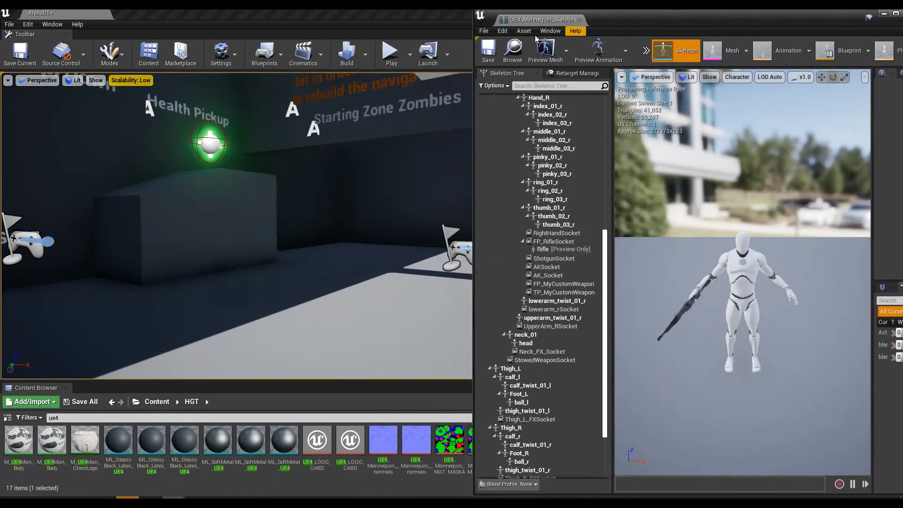
# - Launch a play-test of Arena01 and purchase the wall weapon for 250 points
pyautogui.click(391, 52)
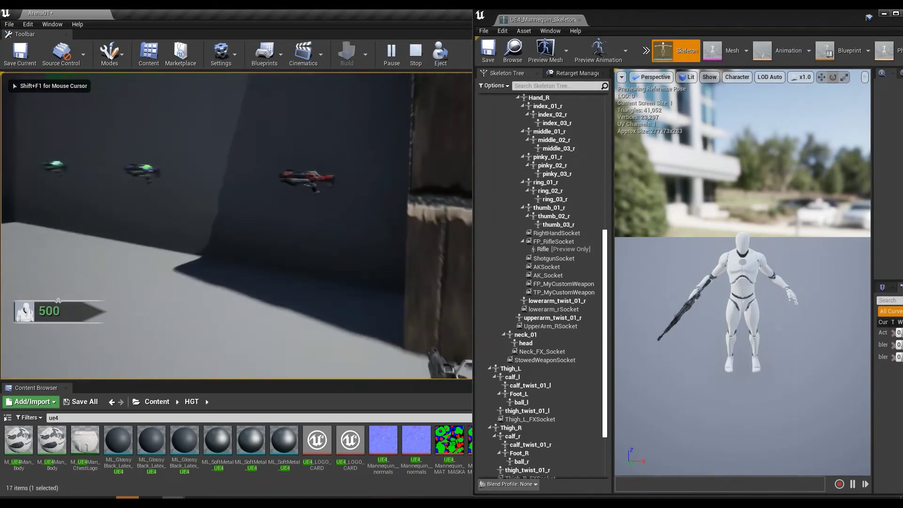
pyautogui.press('f')
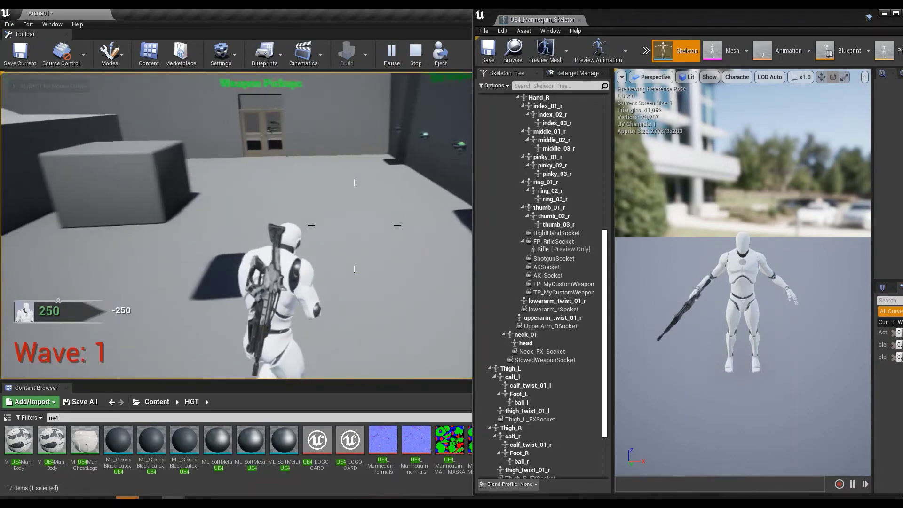
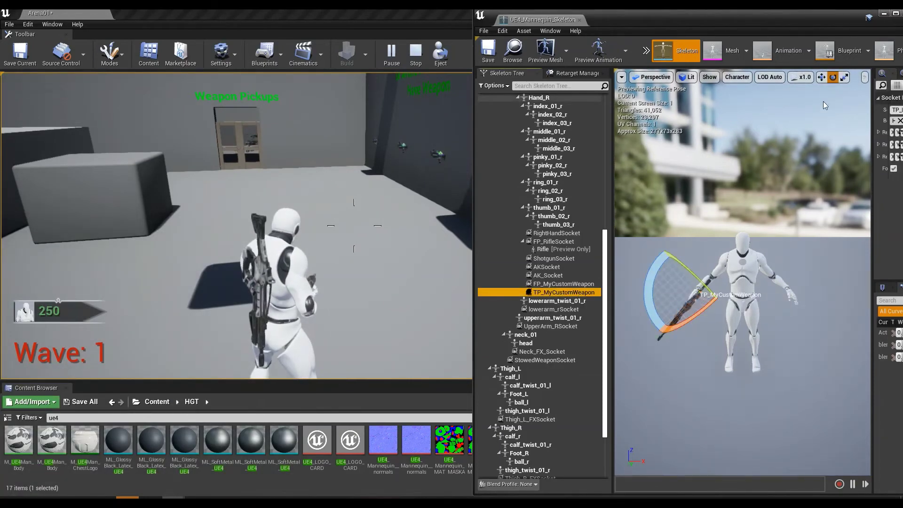
# - Switch the TP_MyCustomWeapon socket gizmo from rotate to the Translate (W) move tool
pyautogui.click(821, 78)
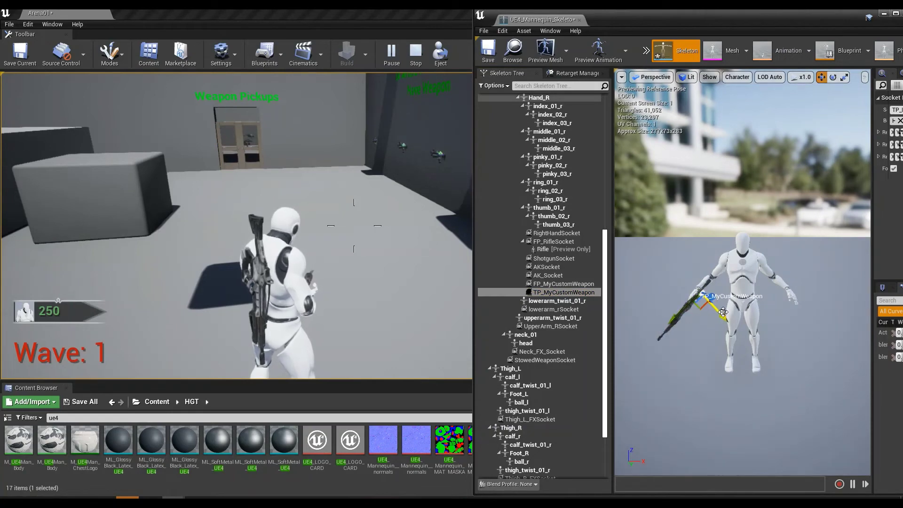
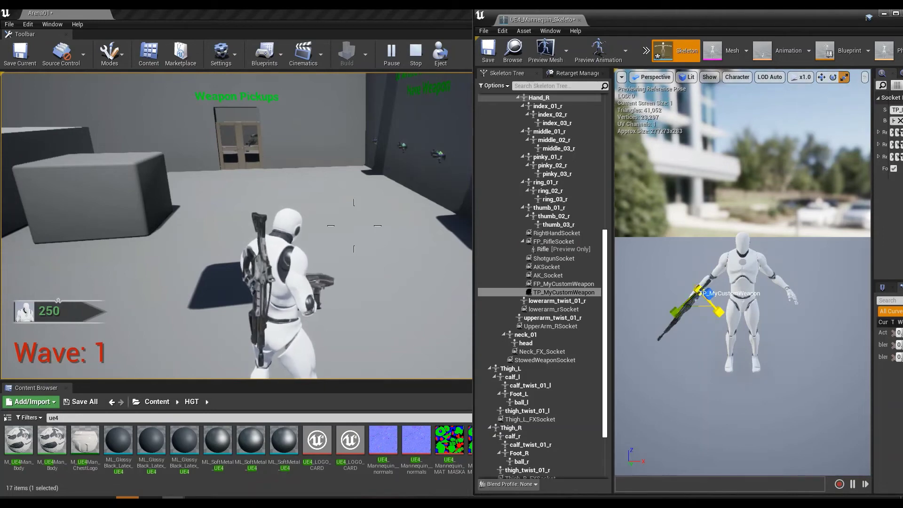
# - Undo the last TP_MyCustomWeapon socket move, frame the mannequin, and switch the gizmo to translate
pyautogui.hotkey('ctrl', 'z')
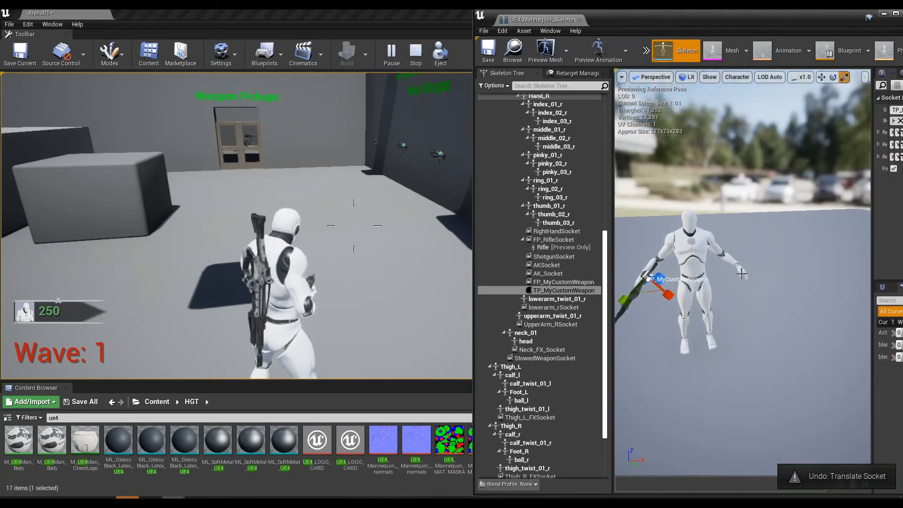
pyautogui.scroll(5, 742, 221)
pyautogui.press('f')
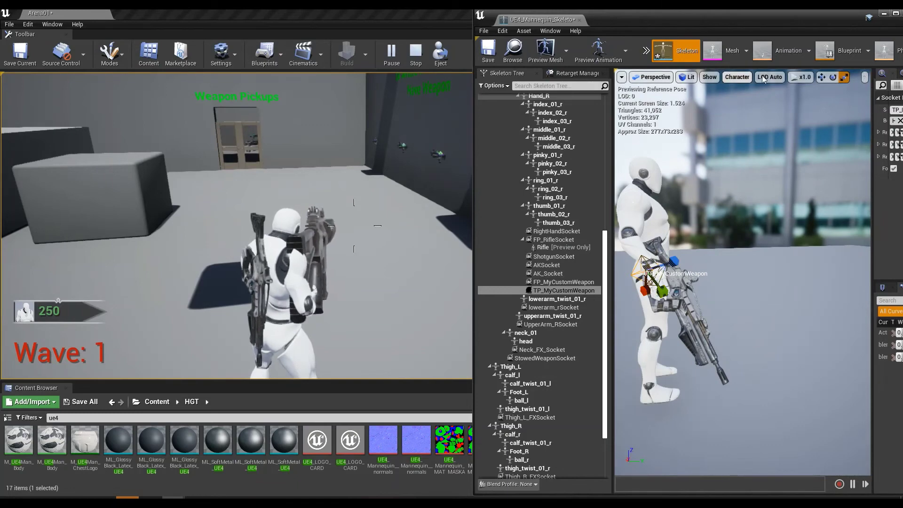
pyautogui.click(821, 78)
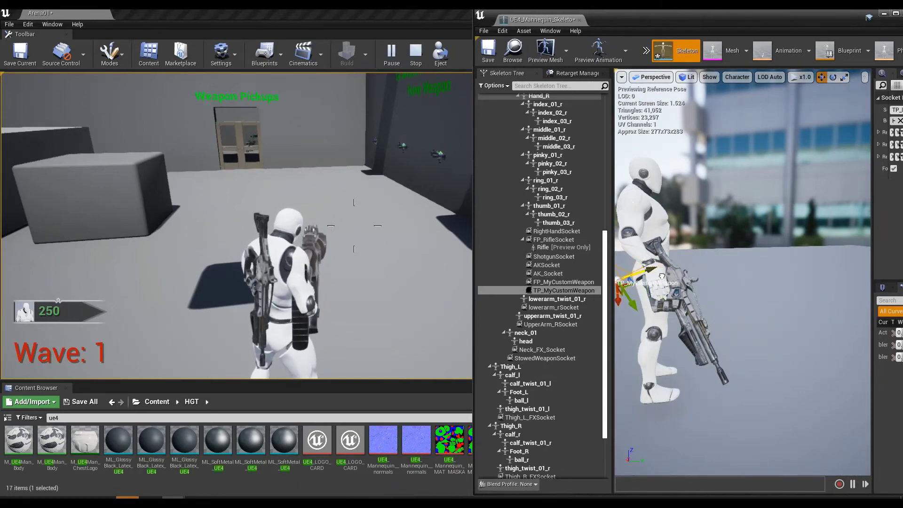
# - Playtest in third person, firing the rifle while turning to check how it's held
pyautogui.click(235, 226)
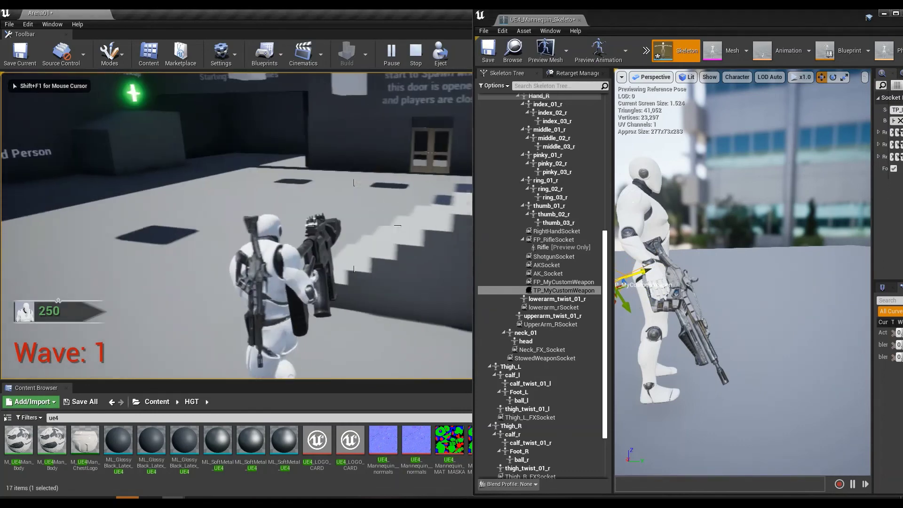
pyautogui.click(354, 226)
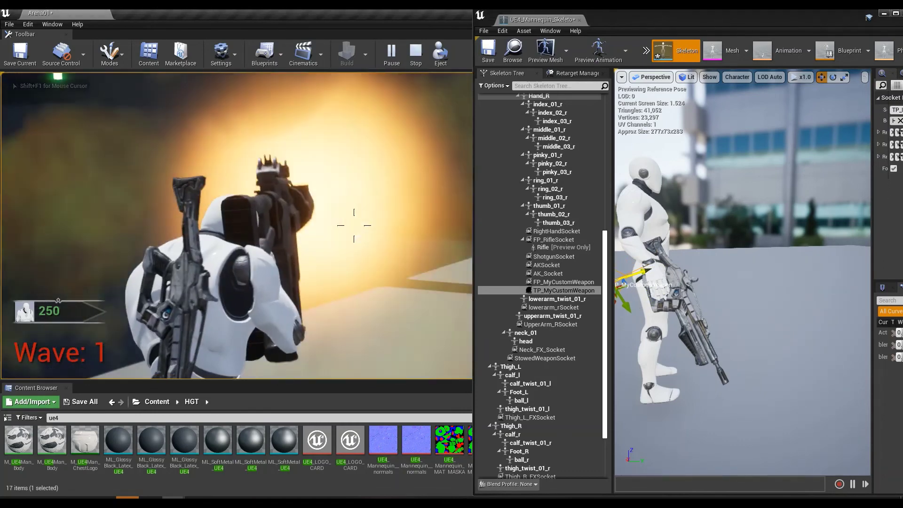
pyautogui.click(354, 226)
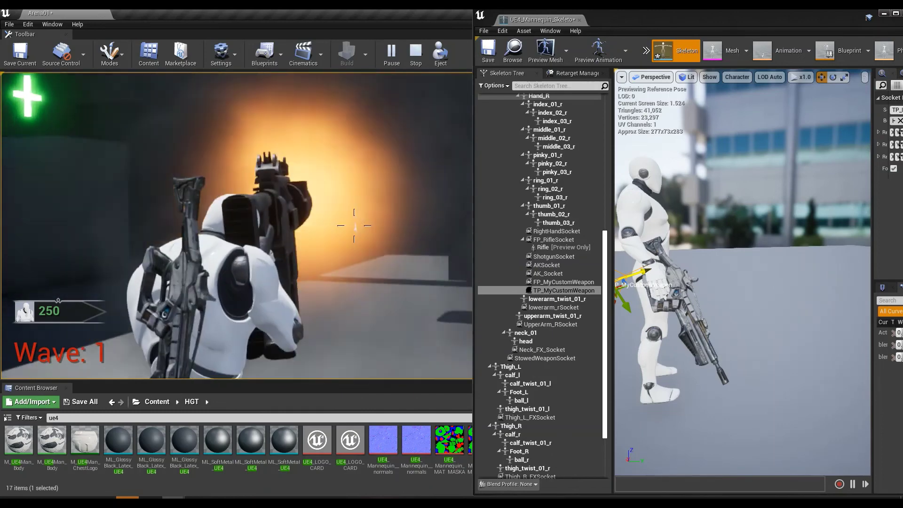
pyautogui.click(354, 226)
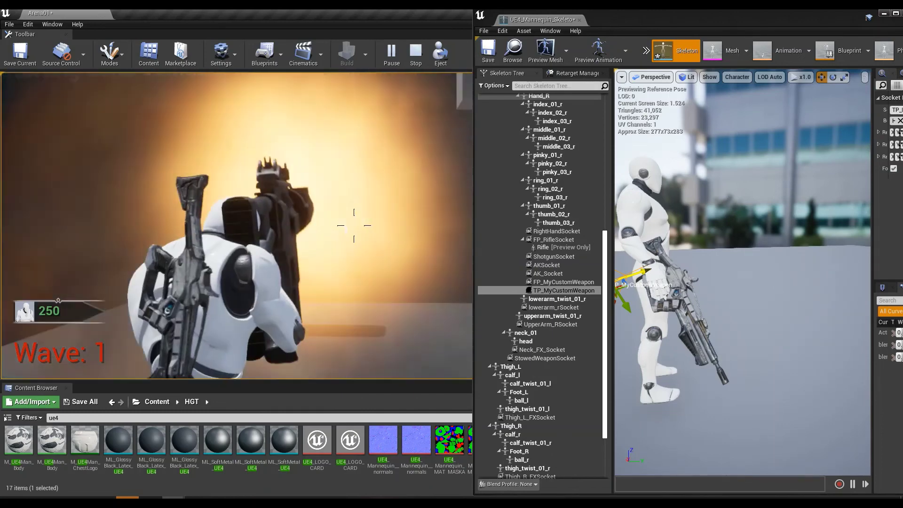
pyautogui.press('super')
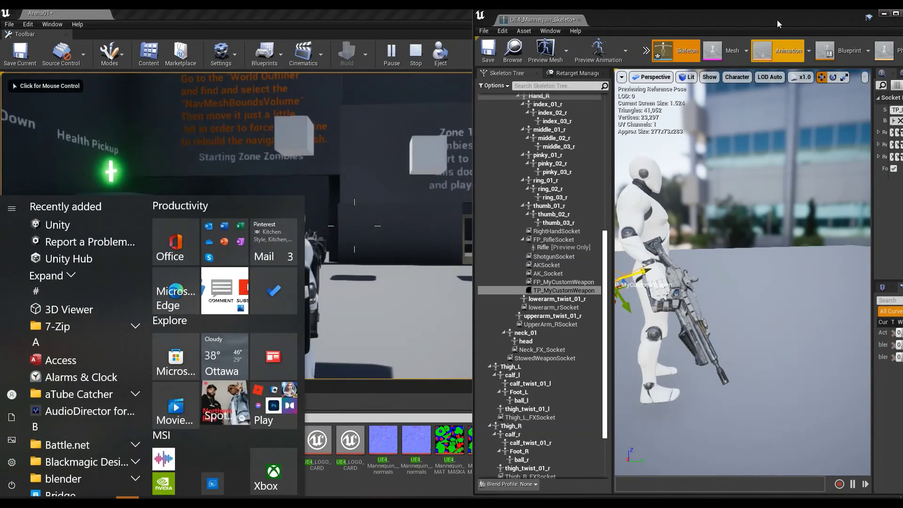
# - Orbit the skeleton preview to view the mannequin side-on and switch the gizmo to scale
pyautogui.click(706, 250)
pyautogui.moveTo(706, 251); pyautogui.dragTo(776, 171)
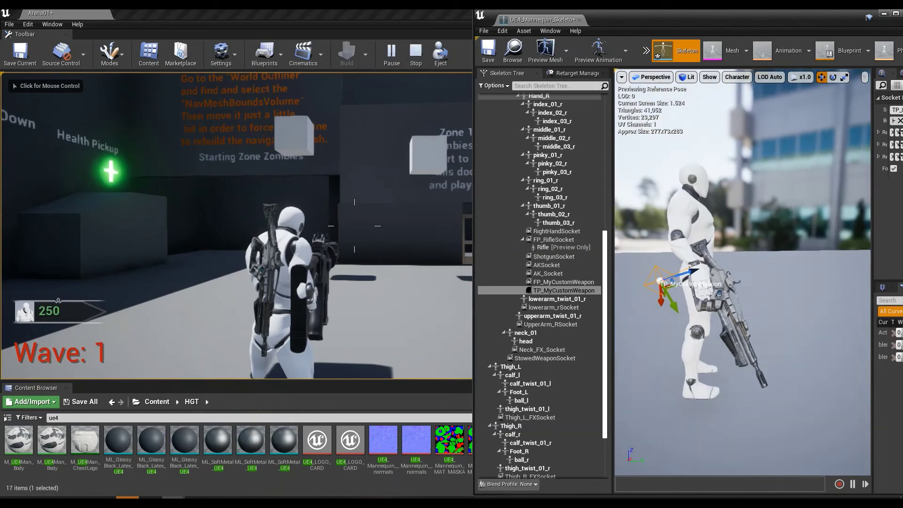
pyautogui.click(843, 77)
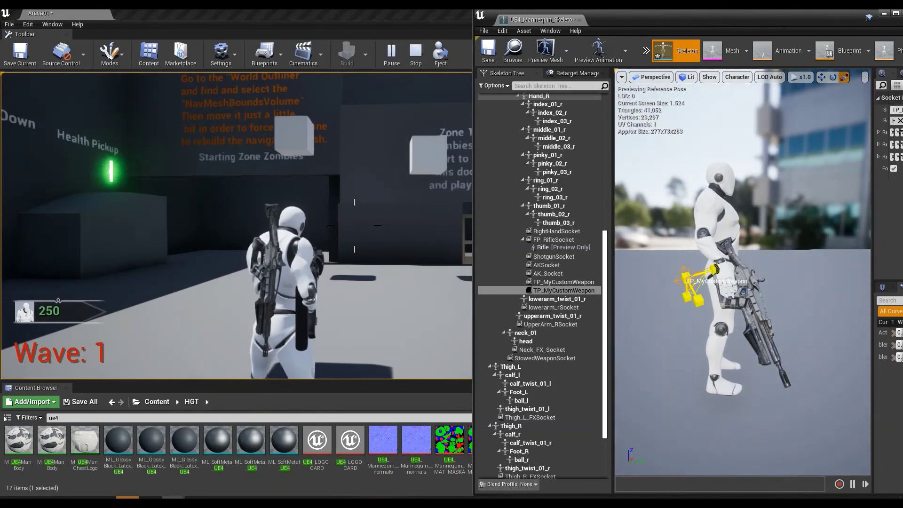
# - Playtest again, running the character toward the wall and firing the rifle
pyautogui.click(235, 225)
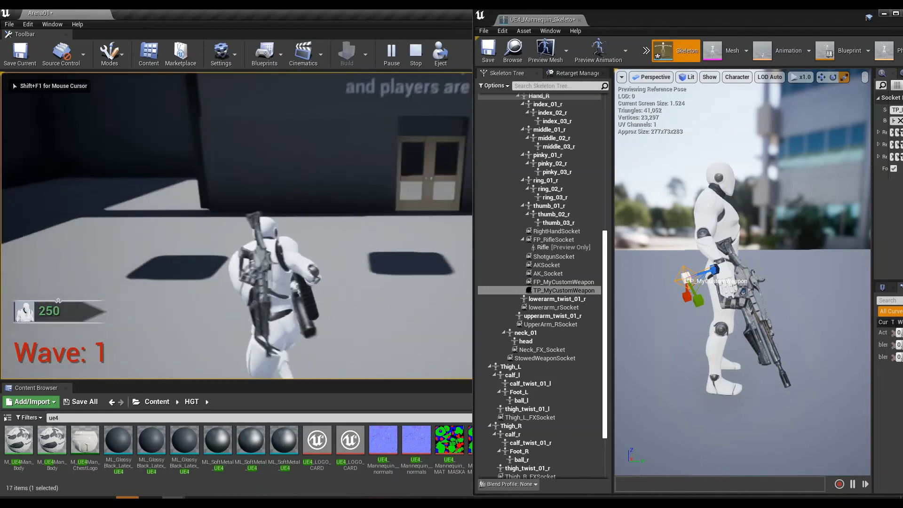
pyautogui.press('w')
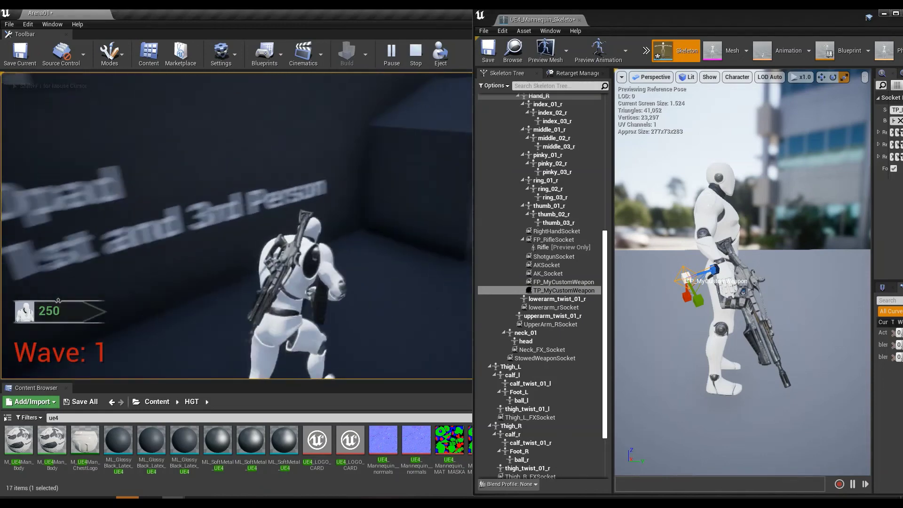
pyautogui.hotkey('shift', 'F1')
pyautogui.click(249, 238)
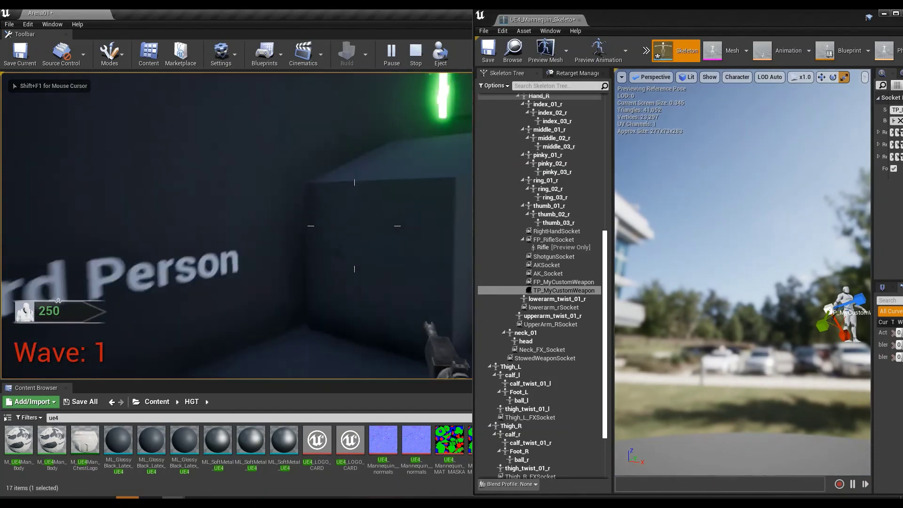
pyautogui.hotkey('shift', 'F1')
# - Fire the weapon in first-person view, then select the FP_MyCustomWeapon socket
pyautogui.click(249, 238)
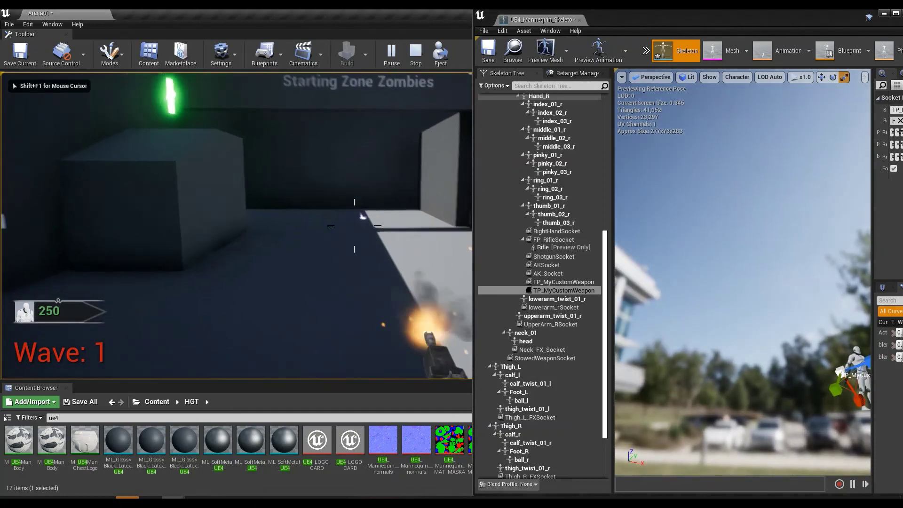
pyautogui.press('super')
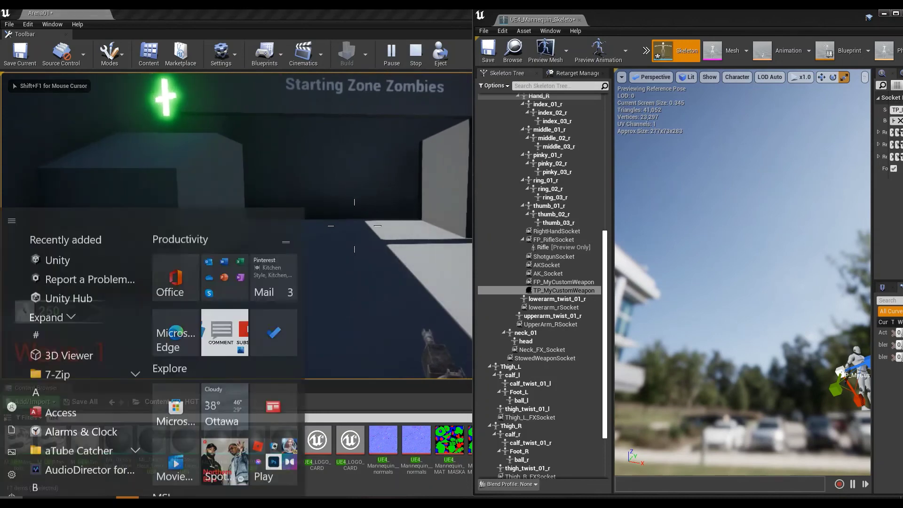
pyautogui.click(564, 281)
# - Frame the FP_MyCustomWeapon socket and check the rifle in game, swapping to weapon 2
pyautogui.press('super')
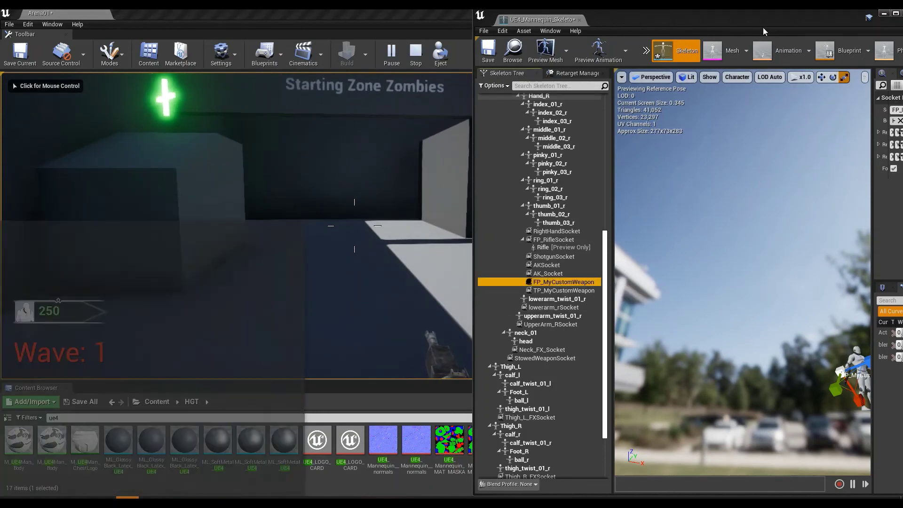
pyautogui.press('f')
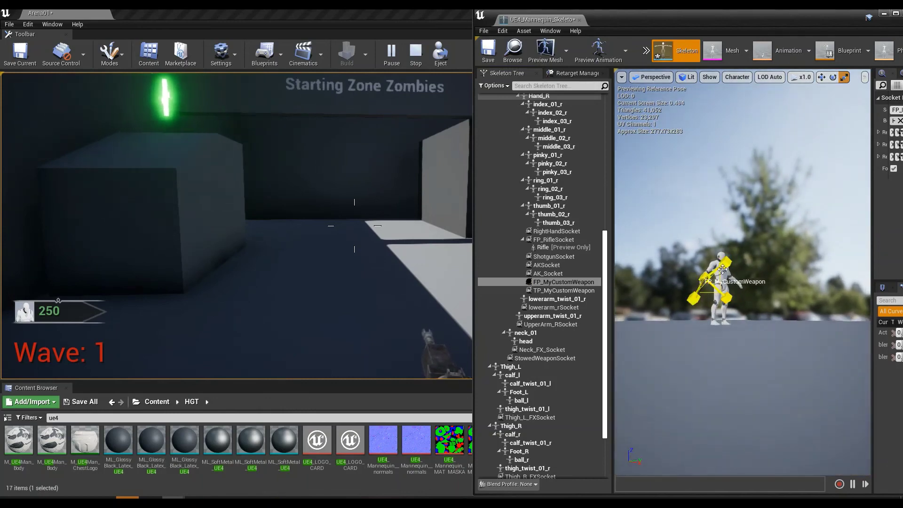
pyautogui.click(319, 241)
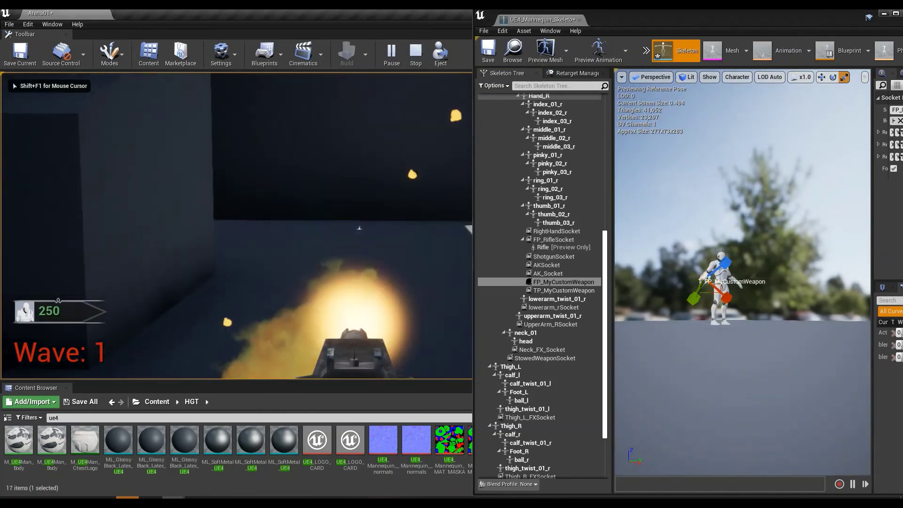
pyautogui.press('2')
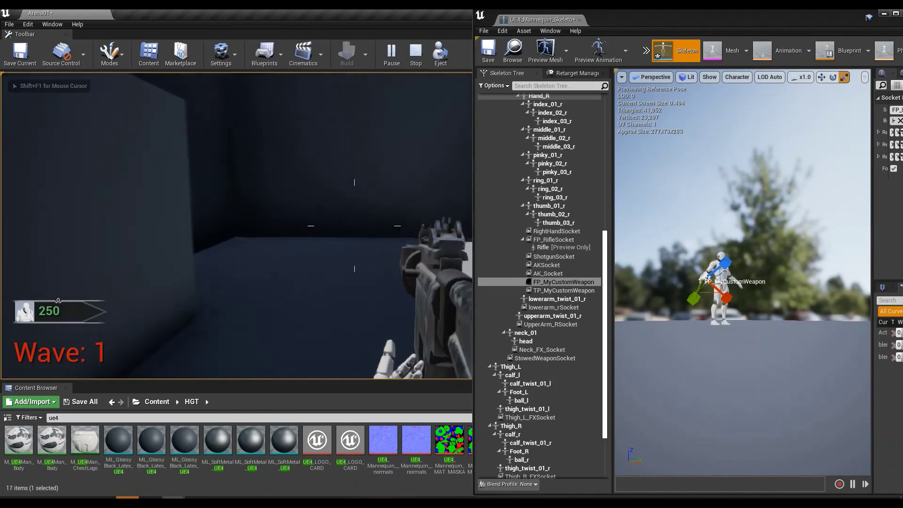
pyautogui.press('super')
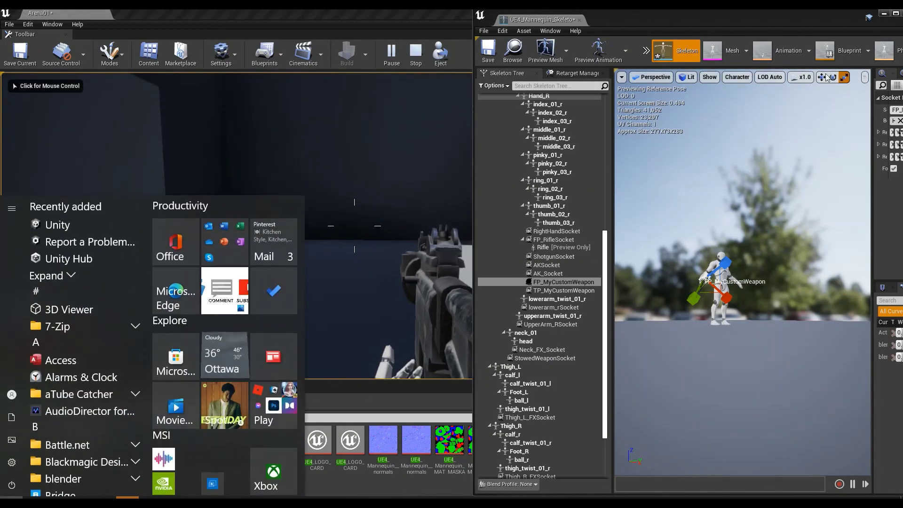
# - Move the FP_MyCustomWeapon socket up and left, then fire to test the repositioned rifle
pyautogui.click(802, 134)
pyautogui.moveTo(700, 295); pyautogui.dragTo(701, 284)
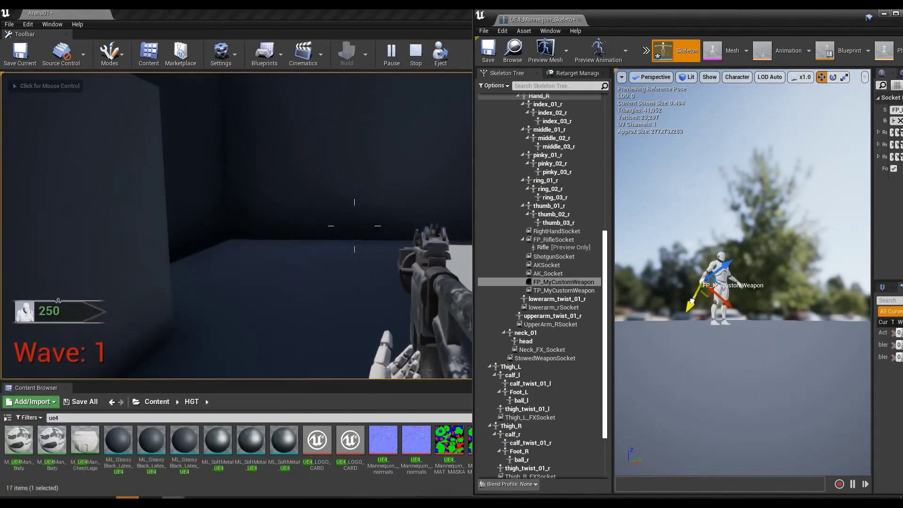
pyautogui.click(248, 267)
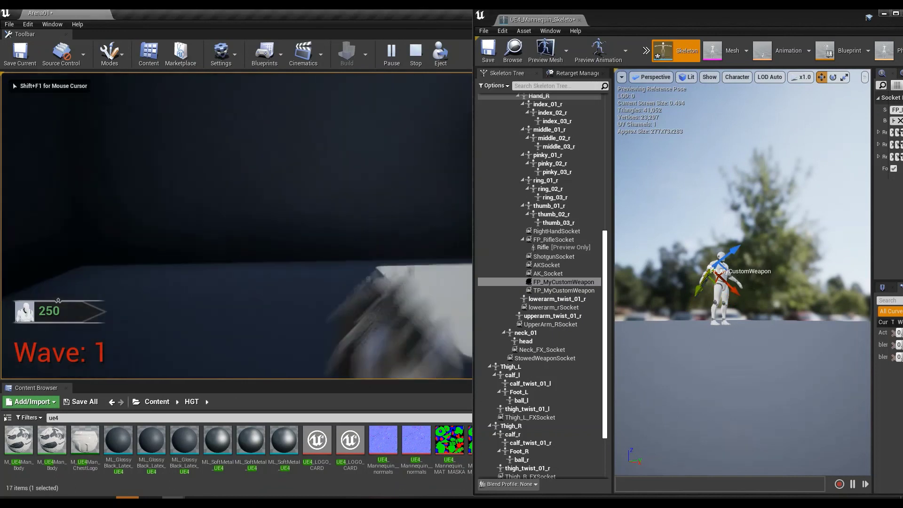
pyautogui.click(248, 267)
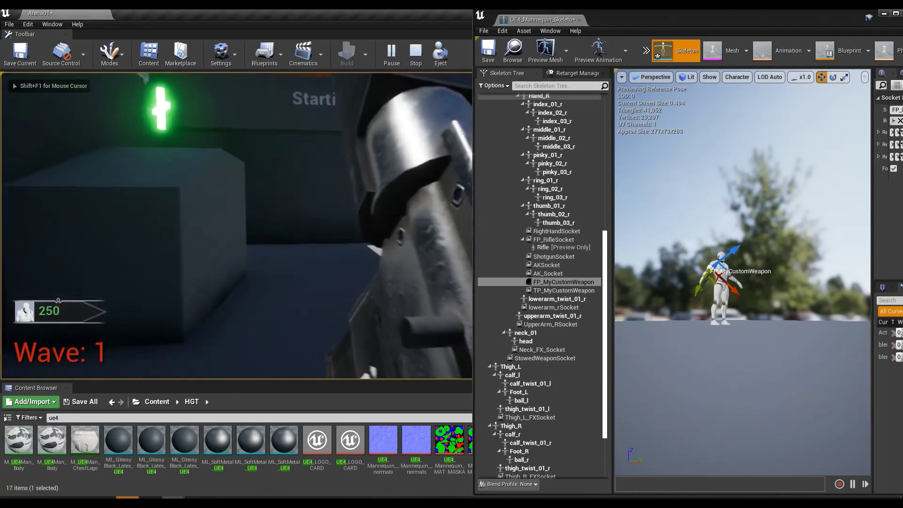